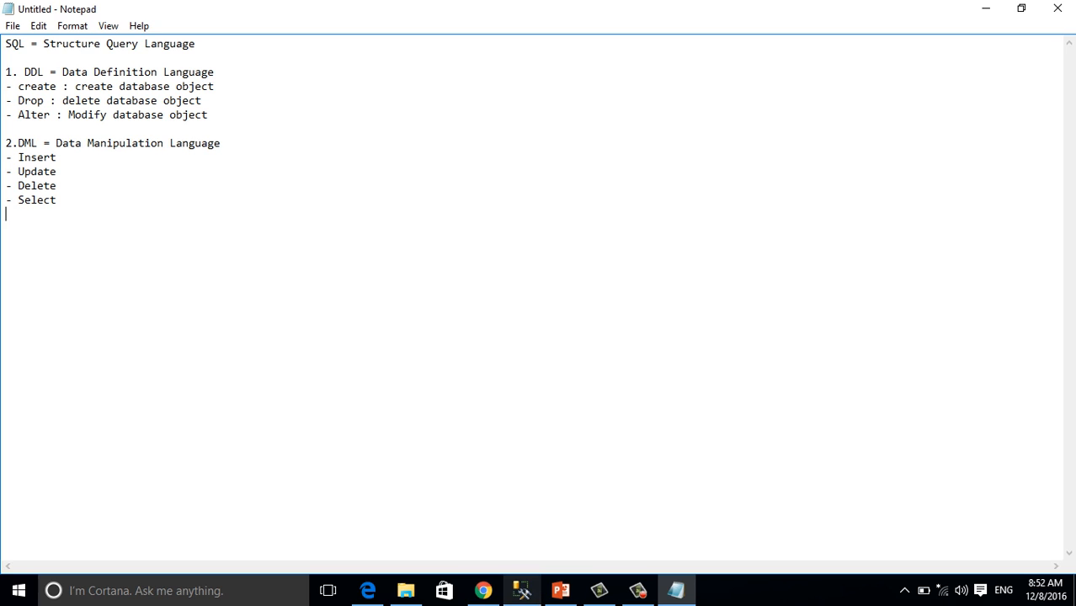
Switch to SQL Server Management Studio and start a new database under the server's Databases node.
click(522, 590)
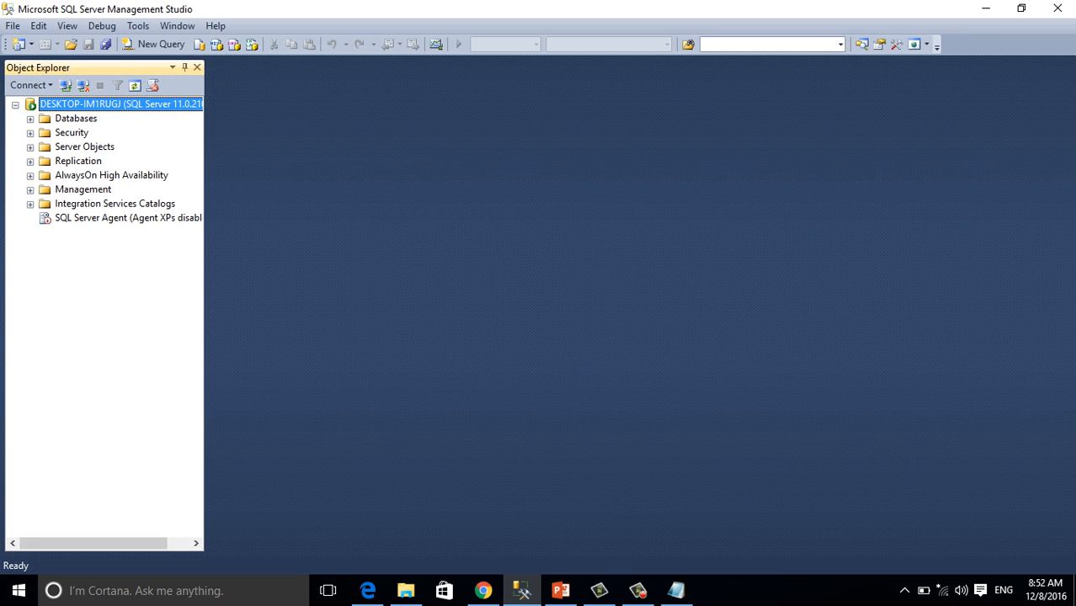
click(30, 119)
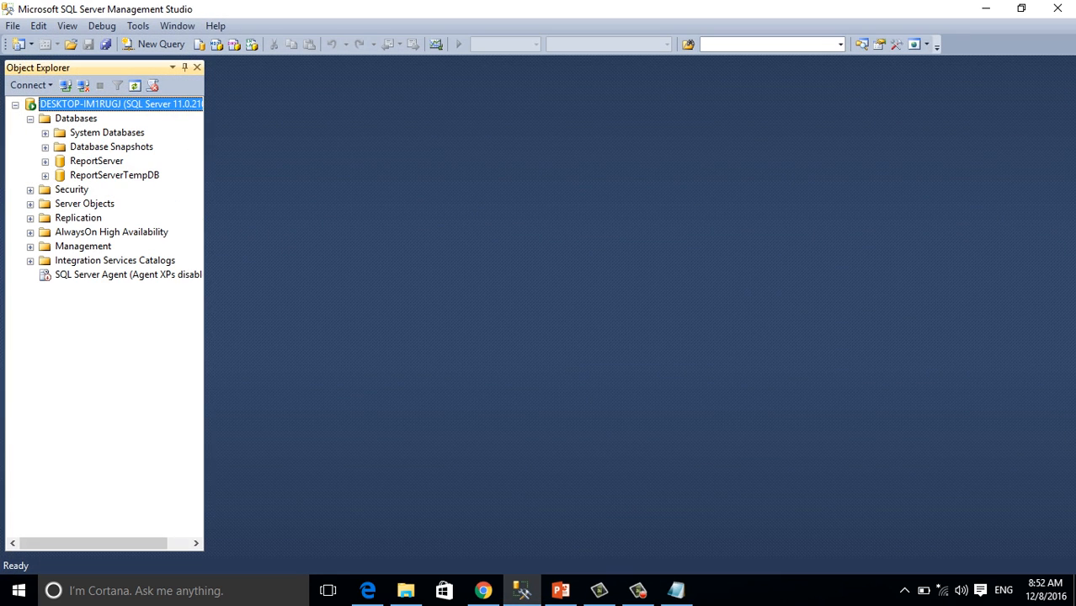
click(76, 119)
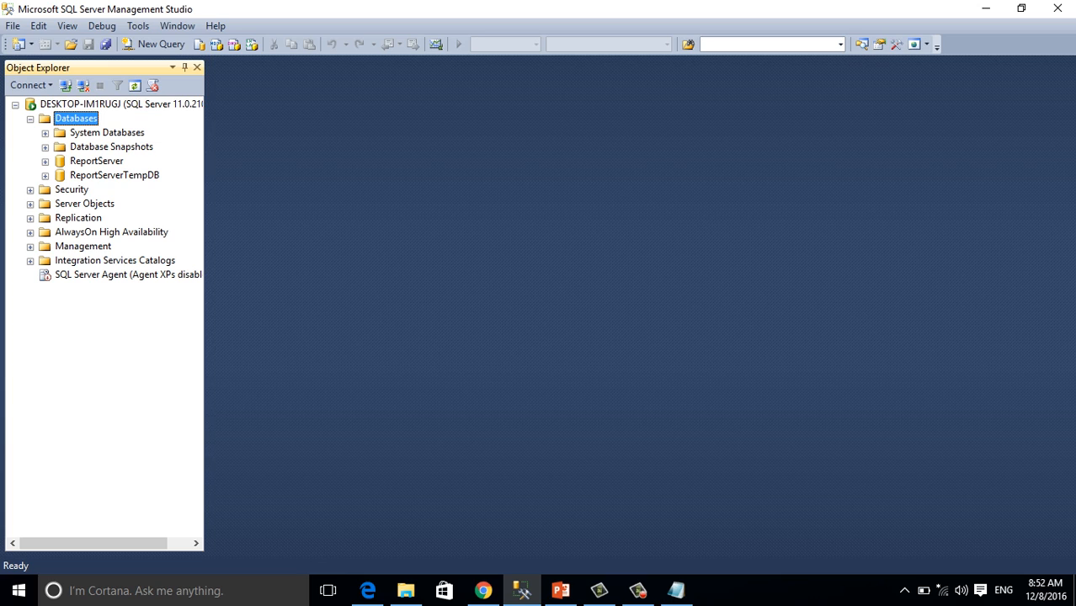
right_click(72, 119)
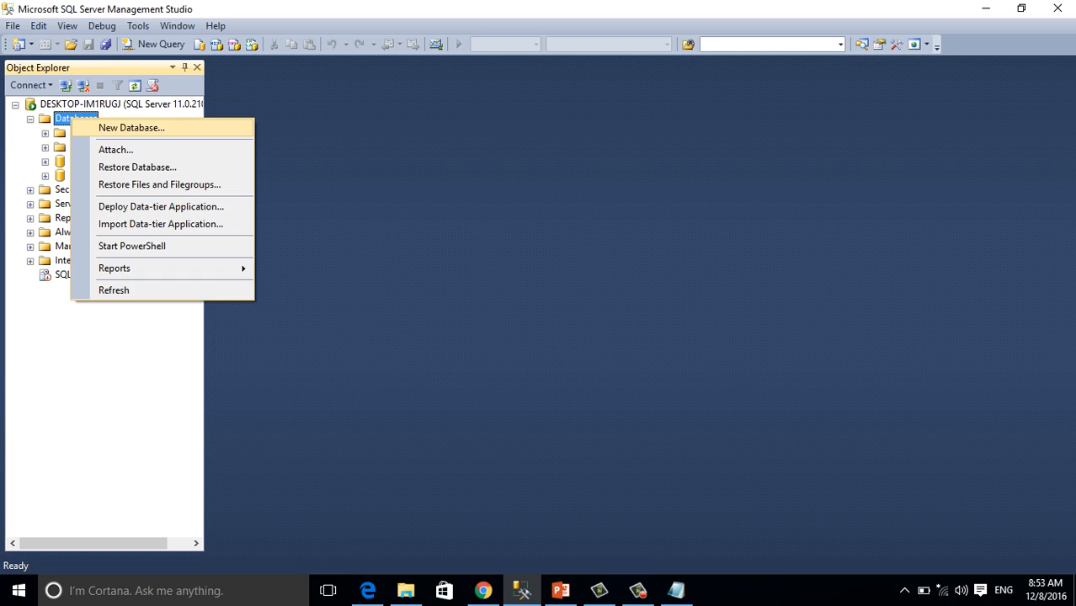
click(131, 128)
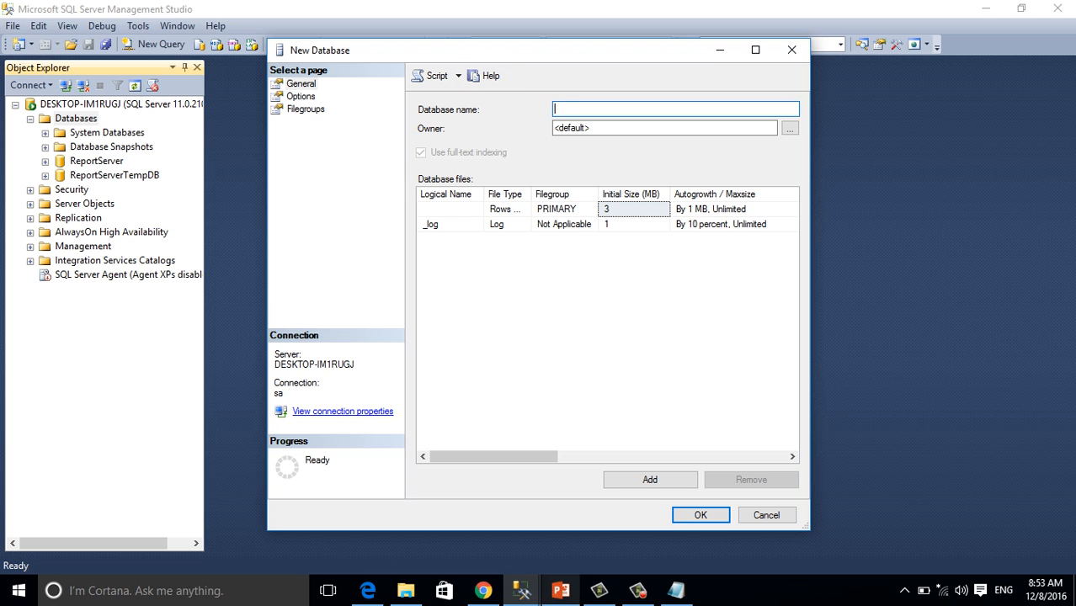
Switch to PowerPoint and view the school tables diagram on the first slide of Database Relationship.
click(561, 590)
scroll(614, 332, up, 1)
scroll(614, 333, up, 1)
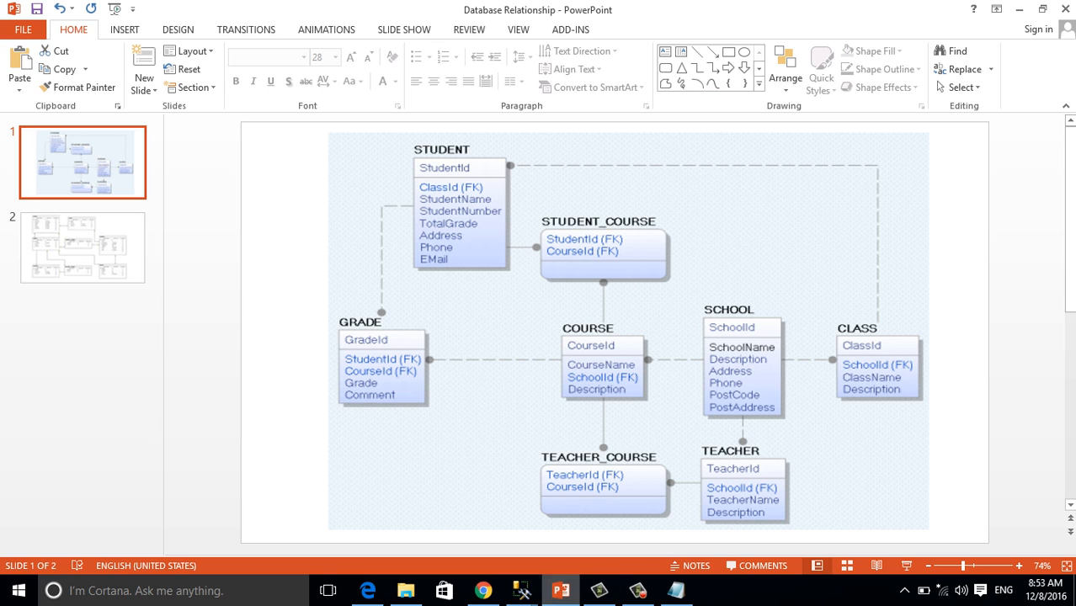
Return to the New Database dialog in SQL Server Management Studio and name the database school.
click(522, 589)
click(639, 497)
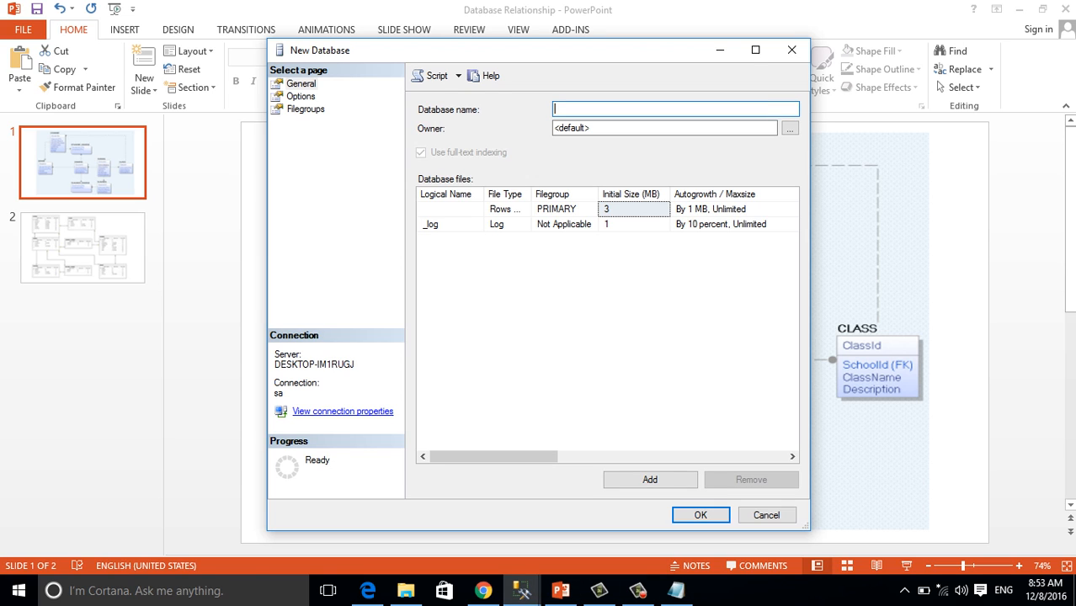
text(St)
key(BackSpace)
text(school)
Examine the full default storage path of the school data file.
drag(496, 456, 623, 456)
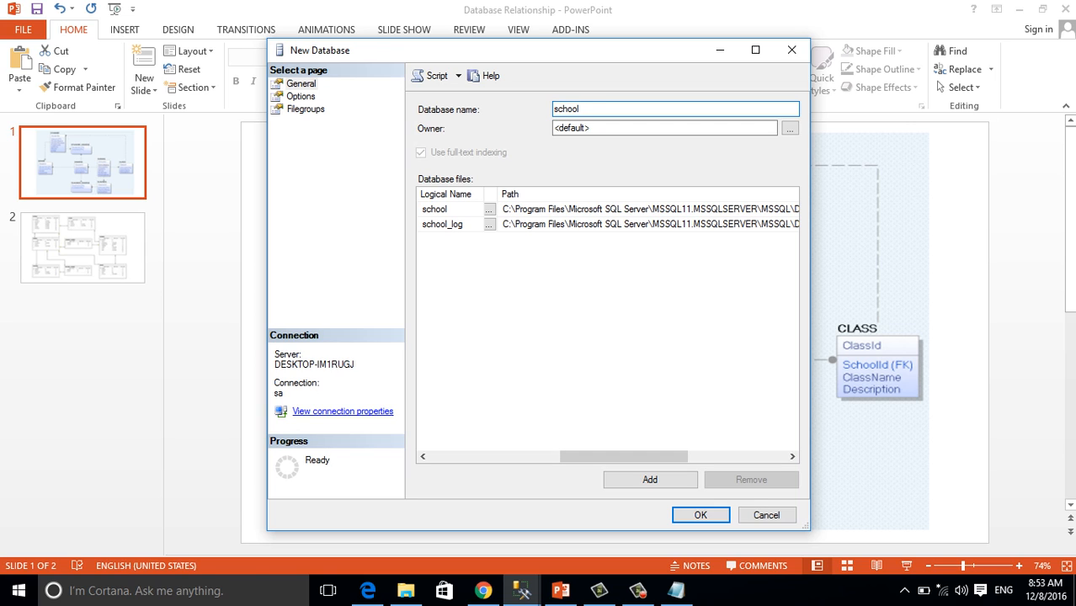
drag(623, 456, 658, 456)
click(723, 209)
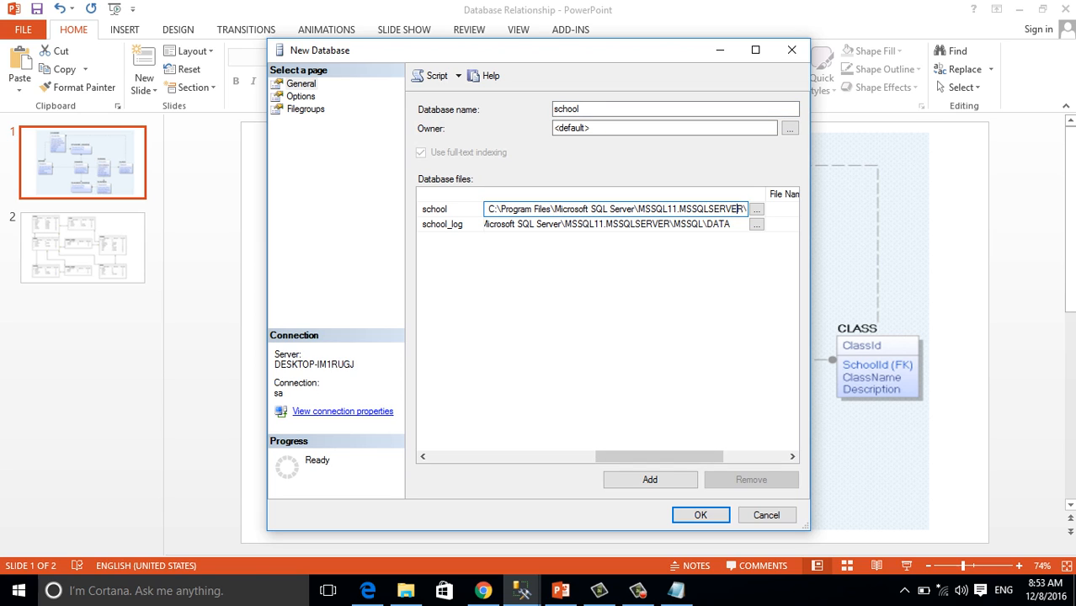
key(End)
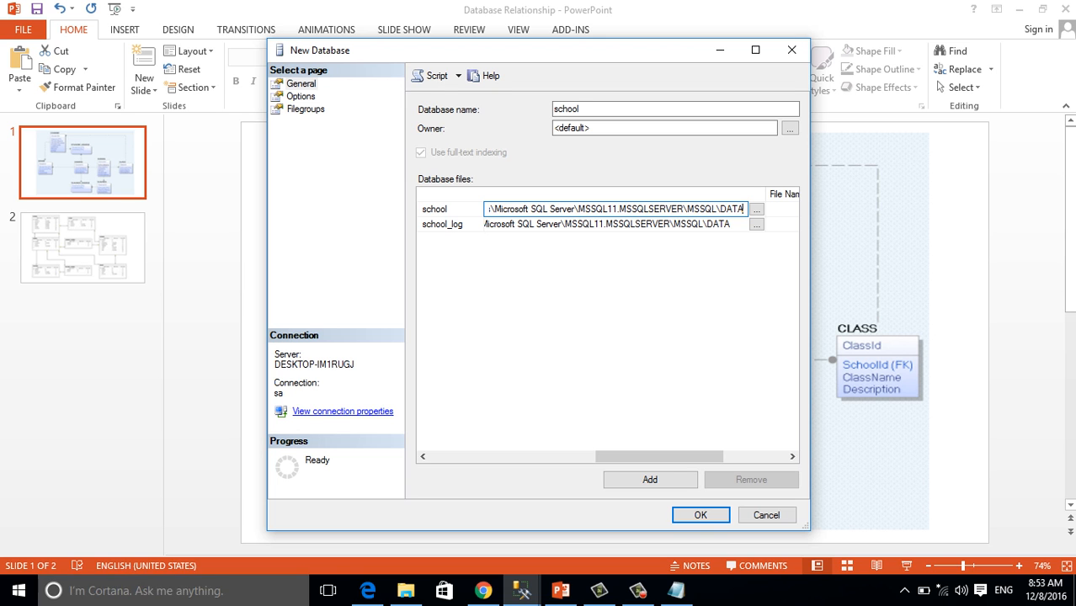
Switch to File Explorer and create a folder named SQL Database 2017 on Local Disk (D:).
click(405, 590)
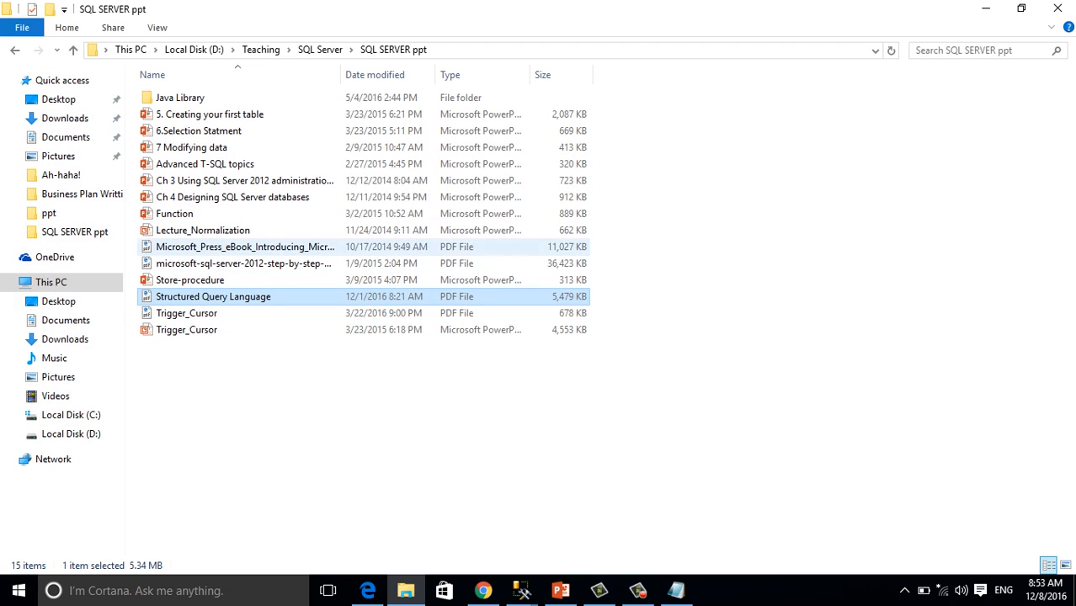
click(71, 433)
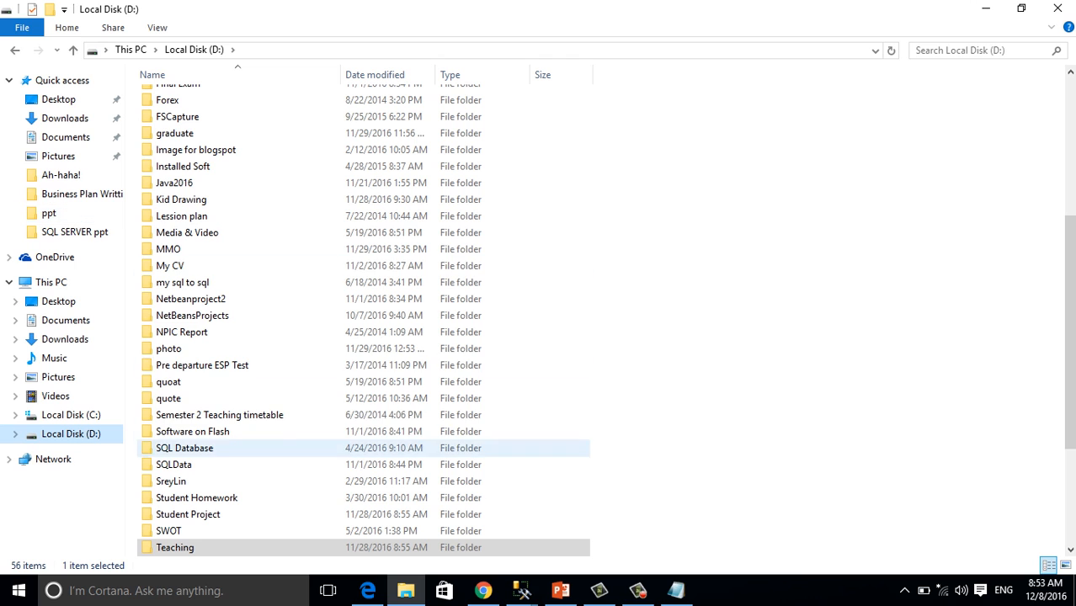
right_click(595, 275)
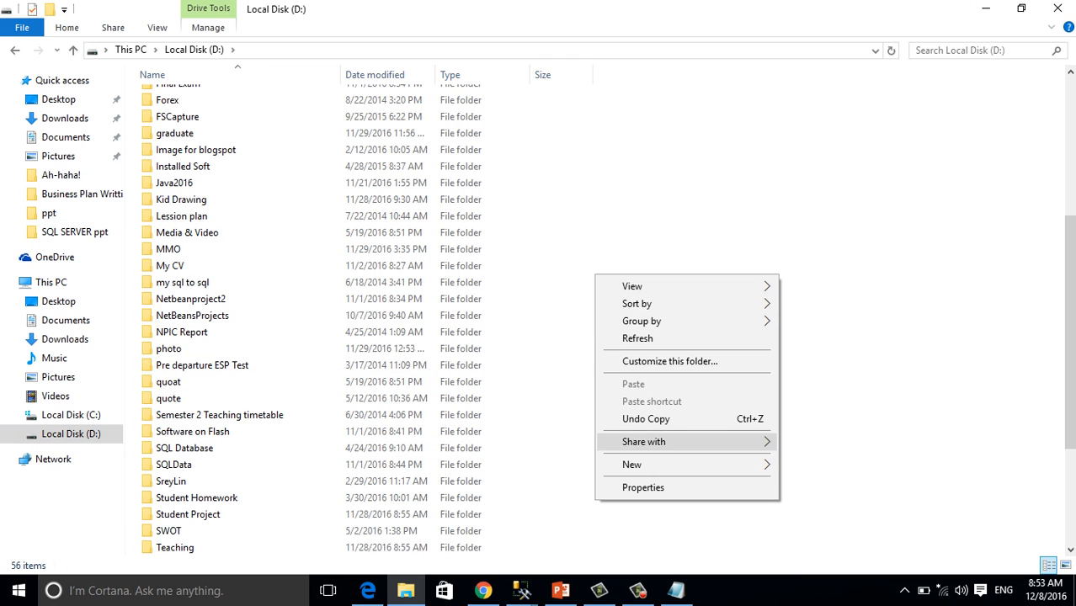
mouse_move(632, 464)
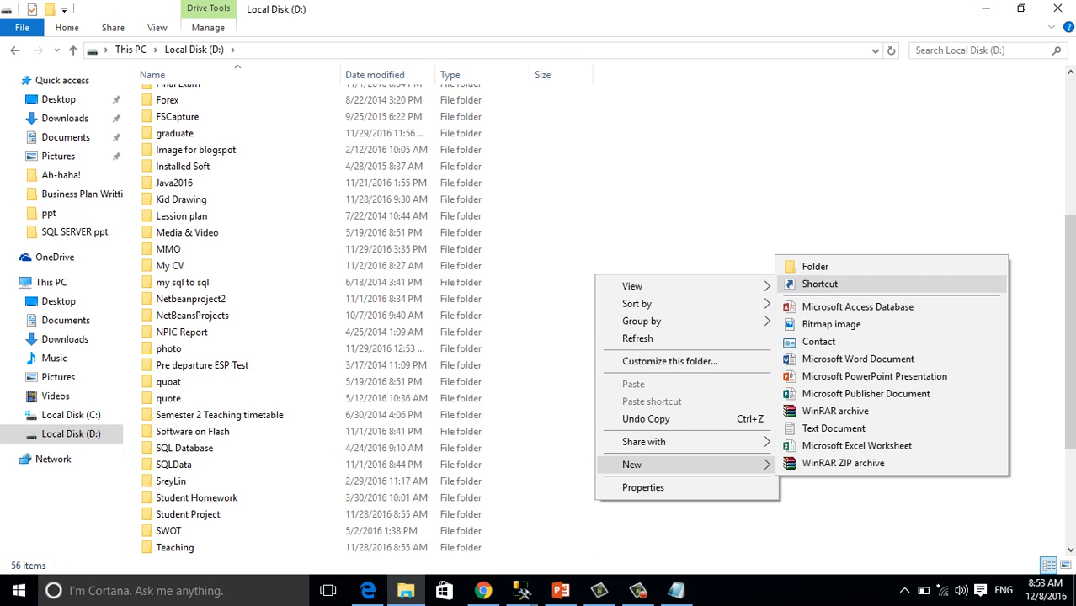
click(814, 266)
text(SQ)
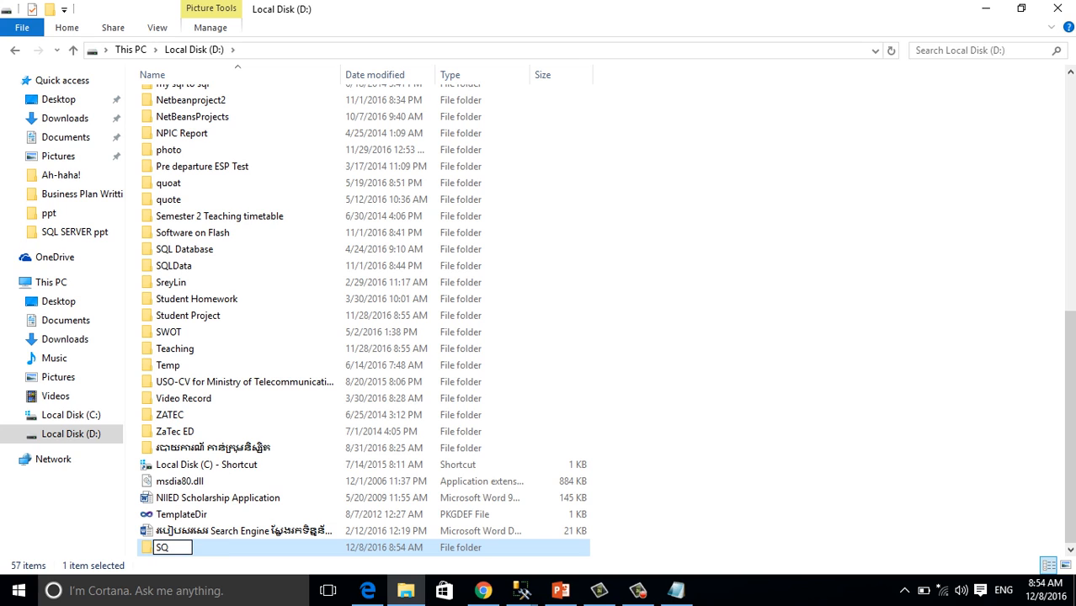
text(L Database 2017)
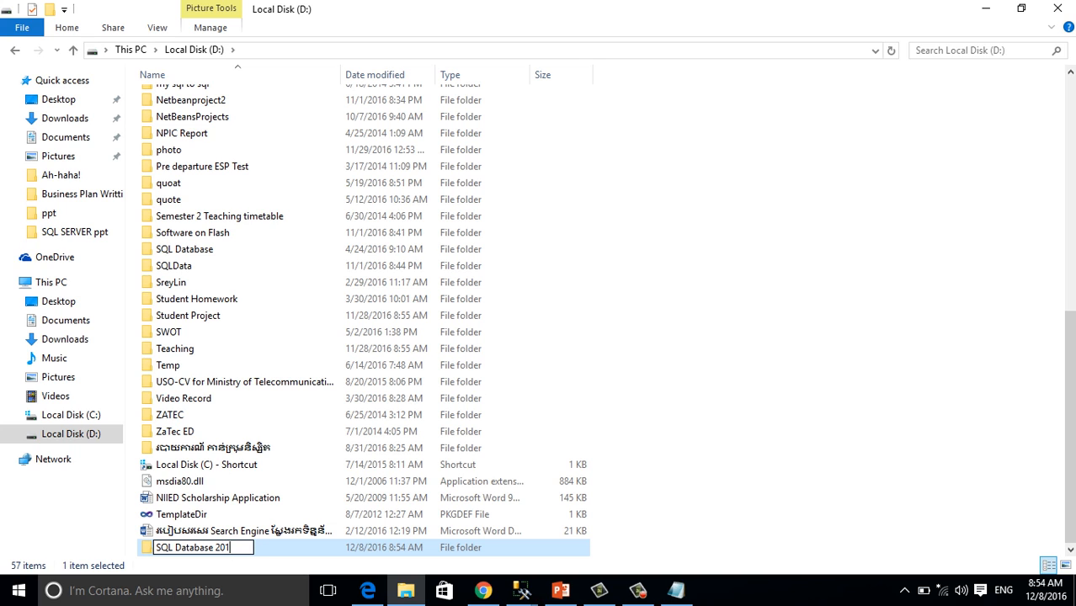
key(Return)
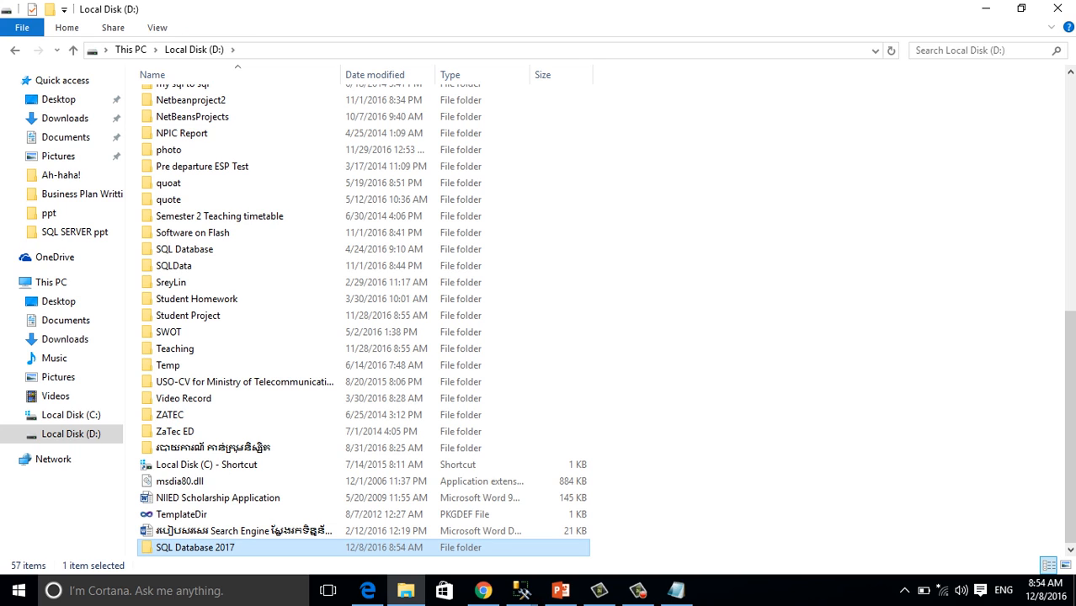
Return to the New Database dialog and open the folder browser for the school data file's path.
mouse_move(522, 590)
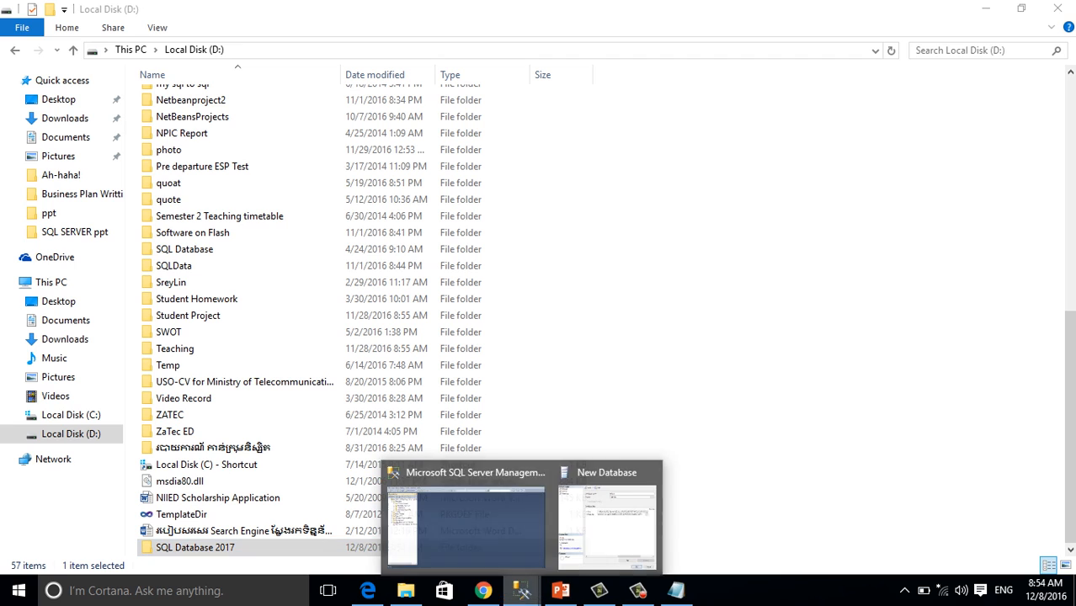
click(606, 518)
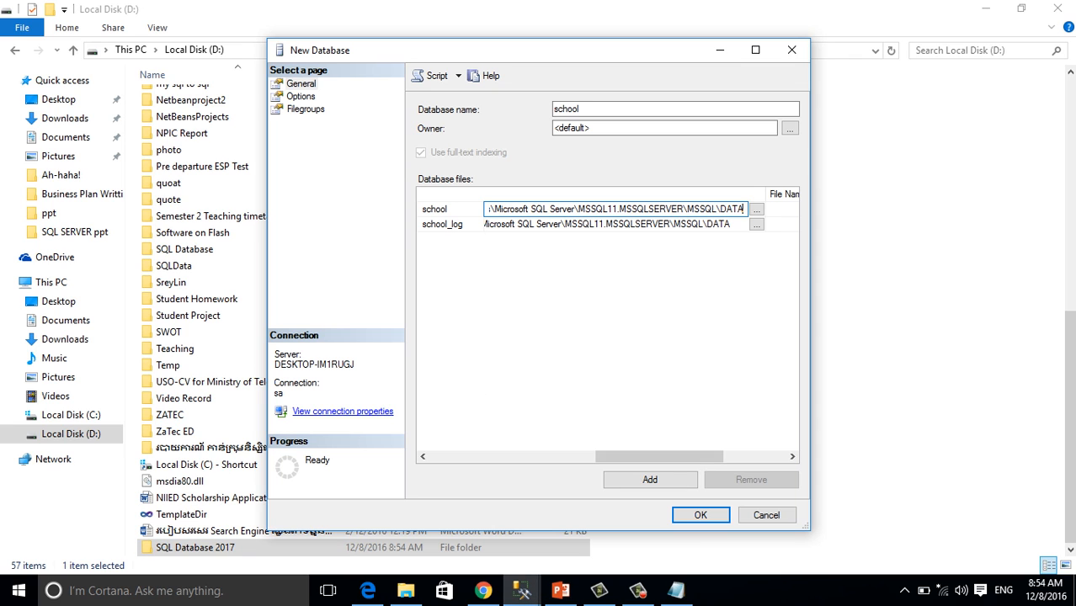
scroll(606, 320, left, 3)
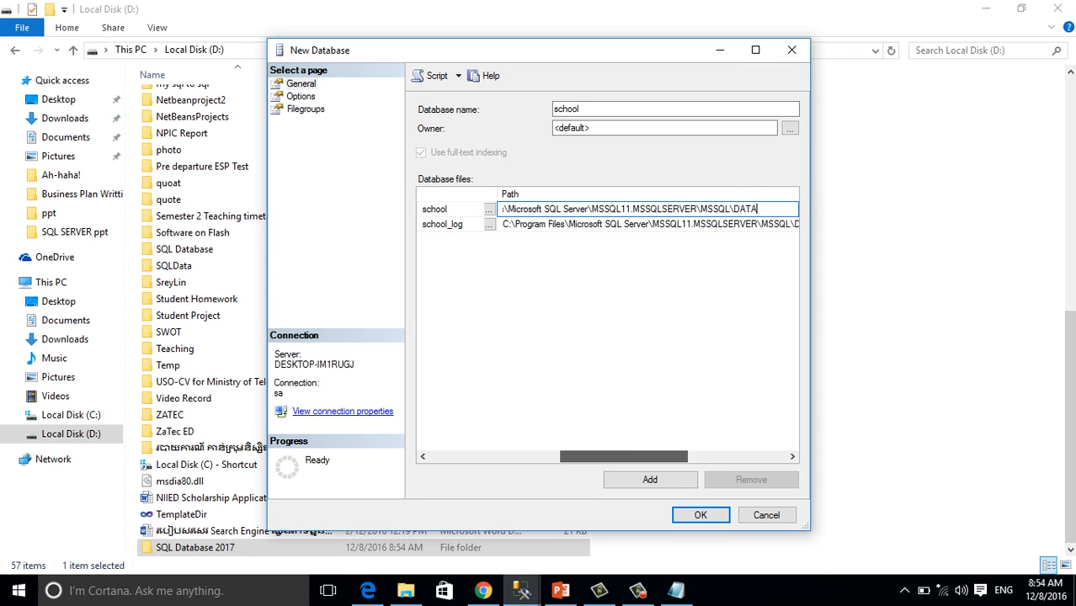
scroll(606, 252, right, 3)
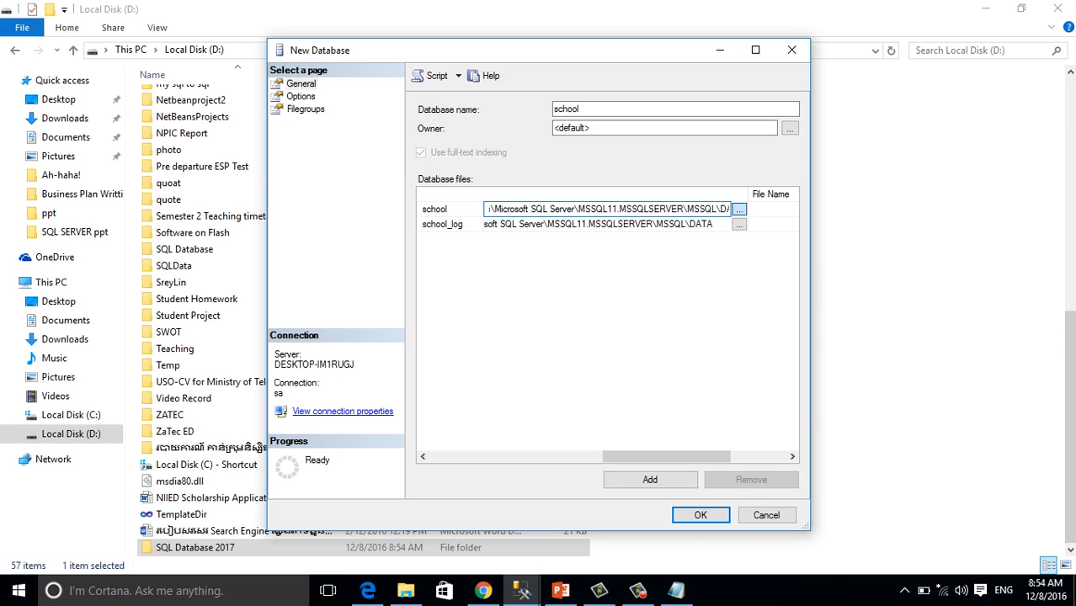
click(738, 208)
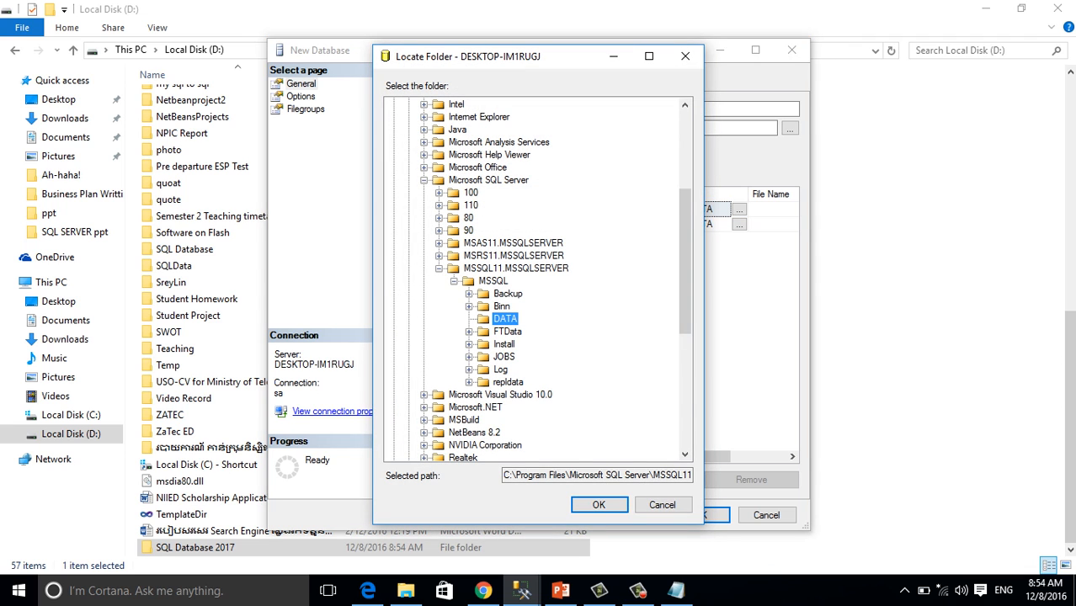
Set the school data file's storage folder to D:\SQL Database 2017.
key(Left)
key(Left)
key(Left)
key(Left)
key(Left)
key(Left)
scroll(539, 277, down, 2)
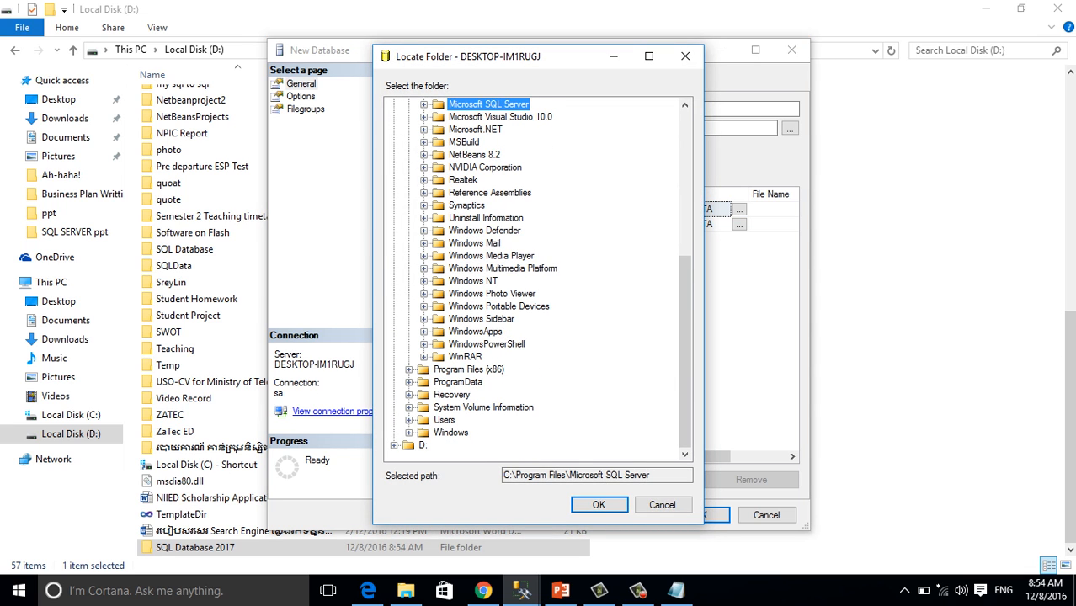
click(395, 444)
scroll(539, 278, down, 1)
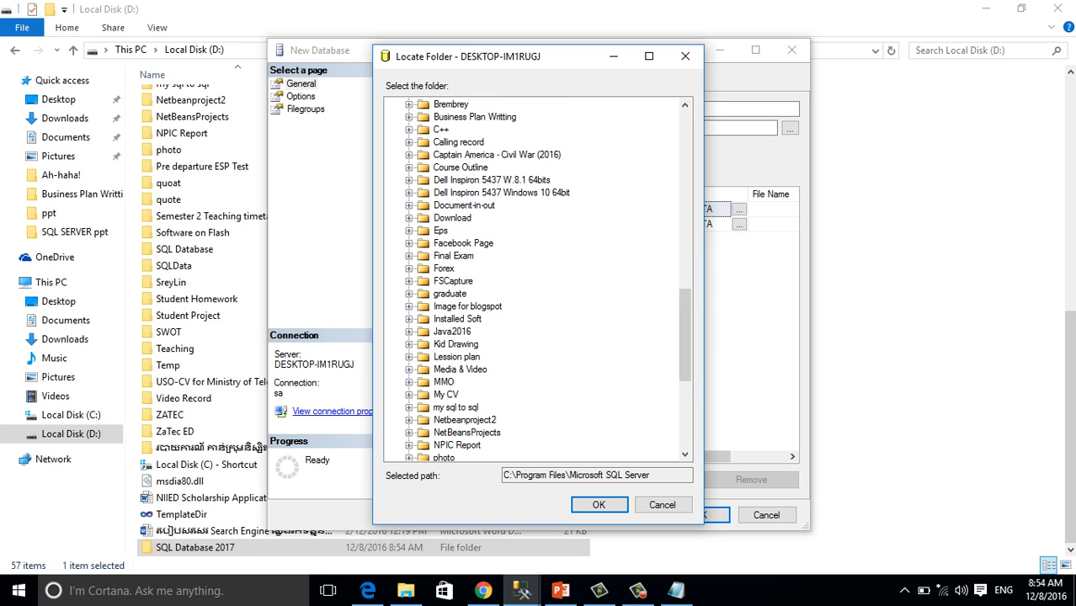
key(f)
key(i)
key(s)
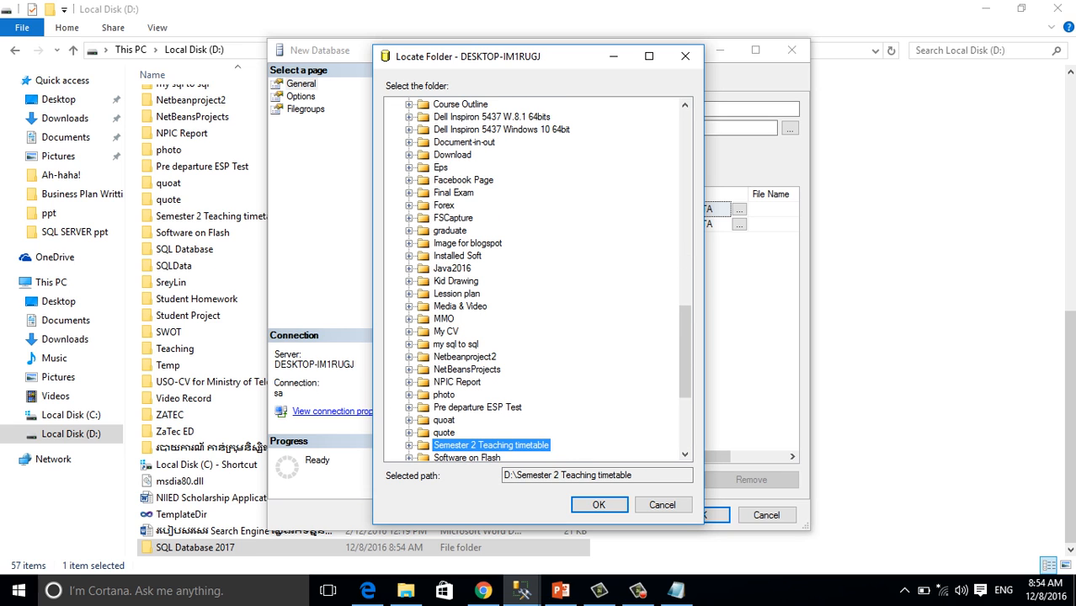
scroll(539, 278, down, 2)
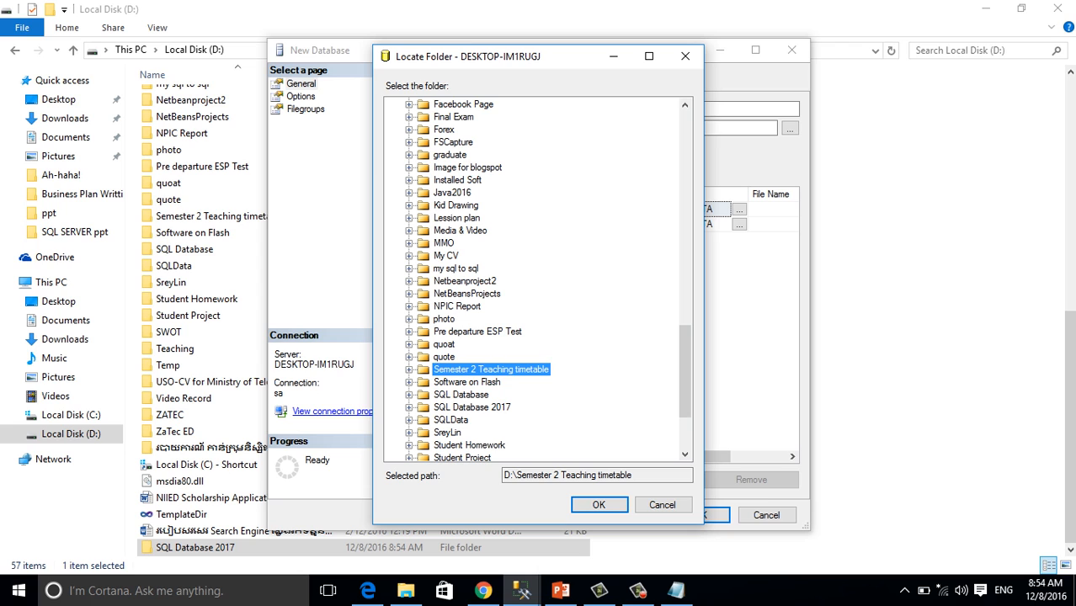
click(471, 406)
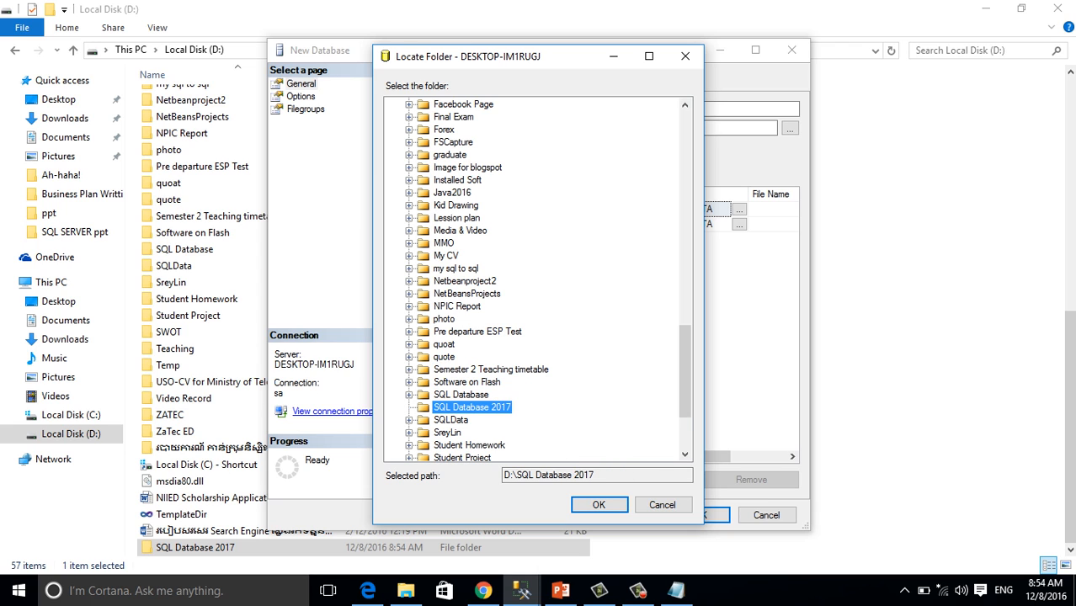
click(598, 505)
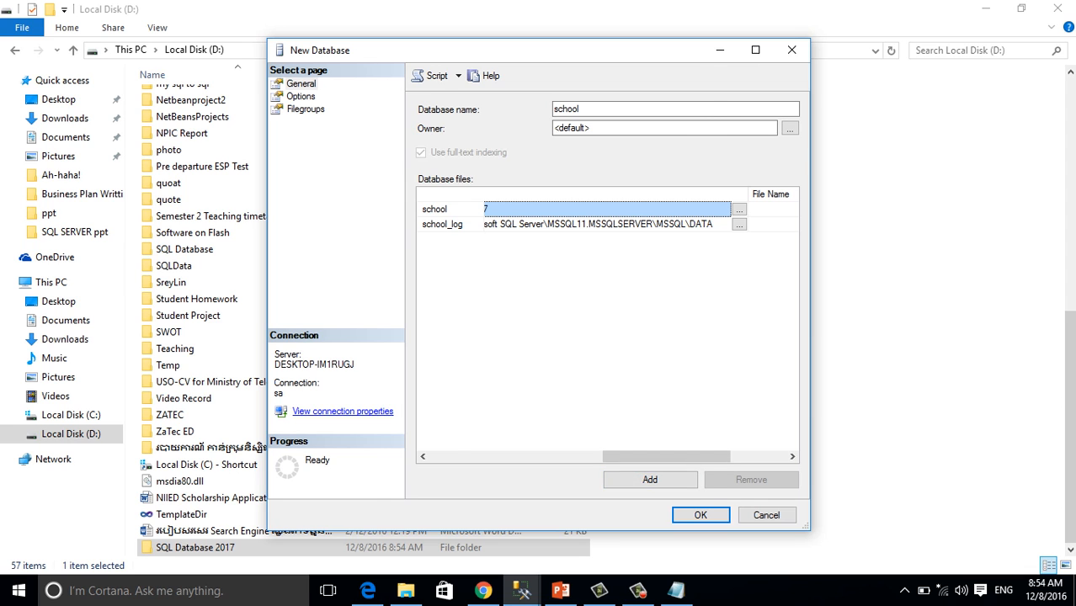
Set the school_log file's storage folder to D:\SQL Database 2017 and create the database.
click(738, 224)
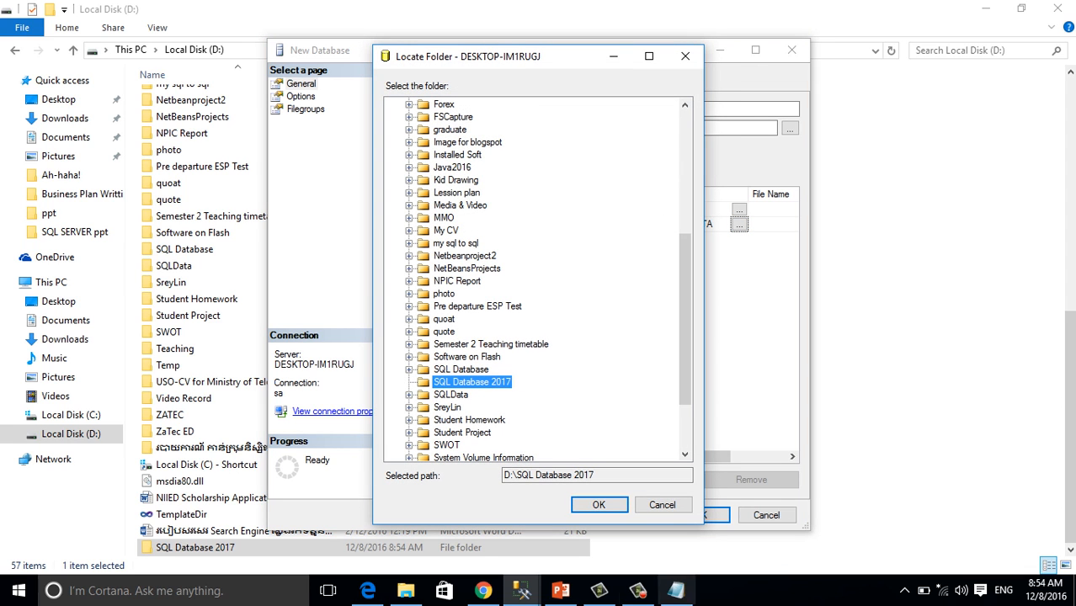
click(599, 504)
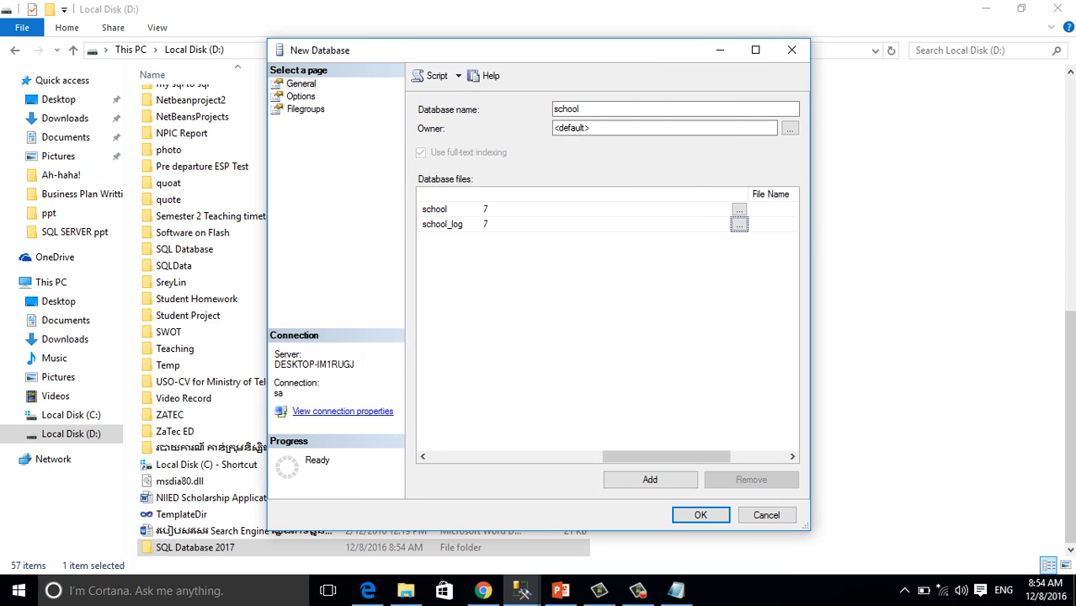
drag(665, 456, 493, 456)
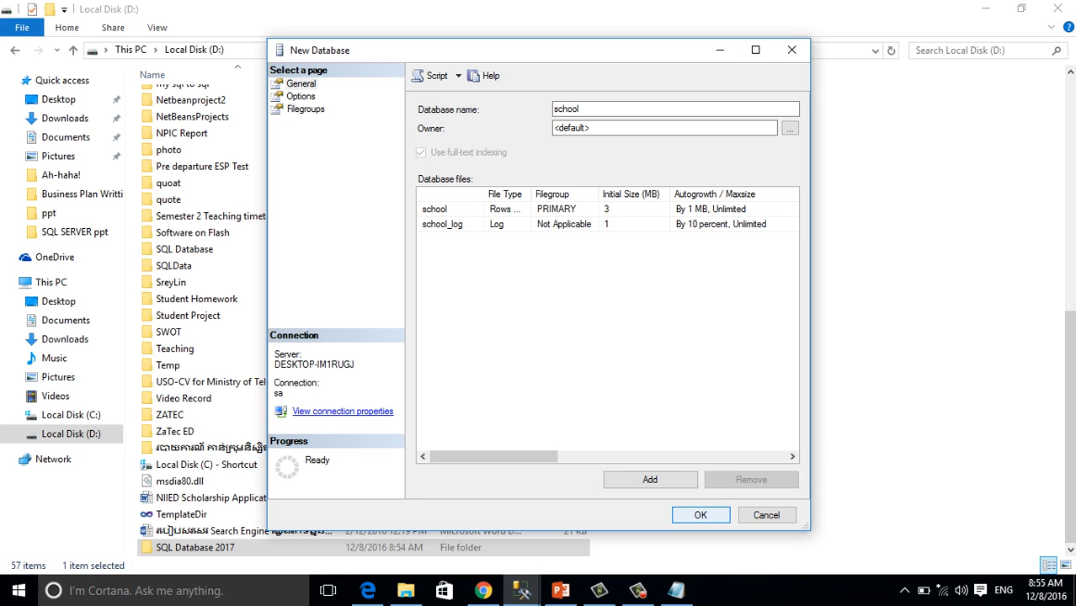
key(Return)
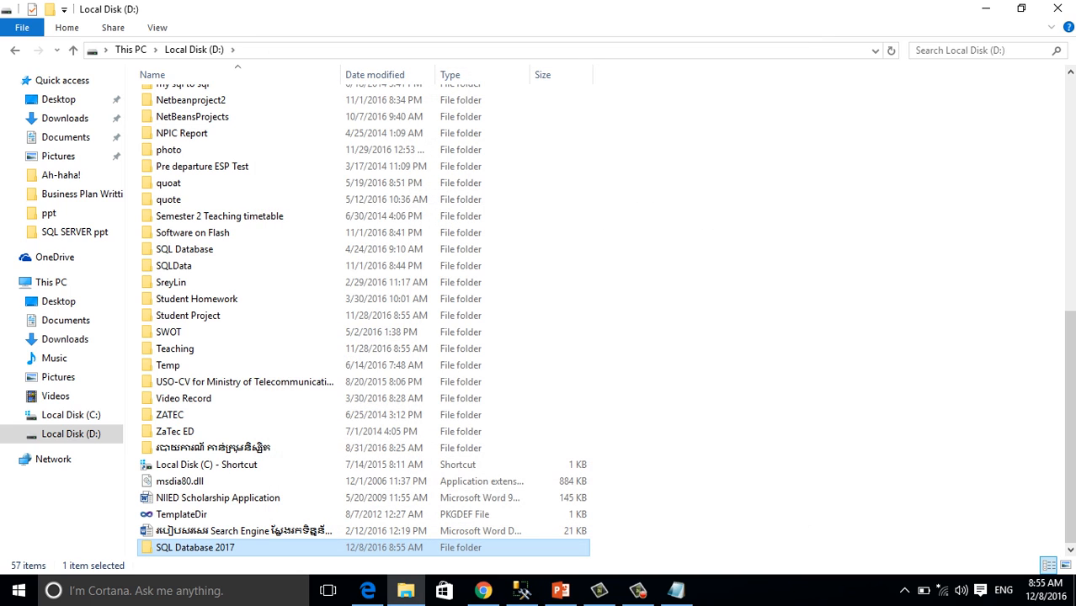
Switch to File Explorer and open the SQL Database 2017 folder to check the database files.
click(405, 590)
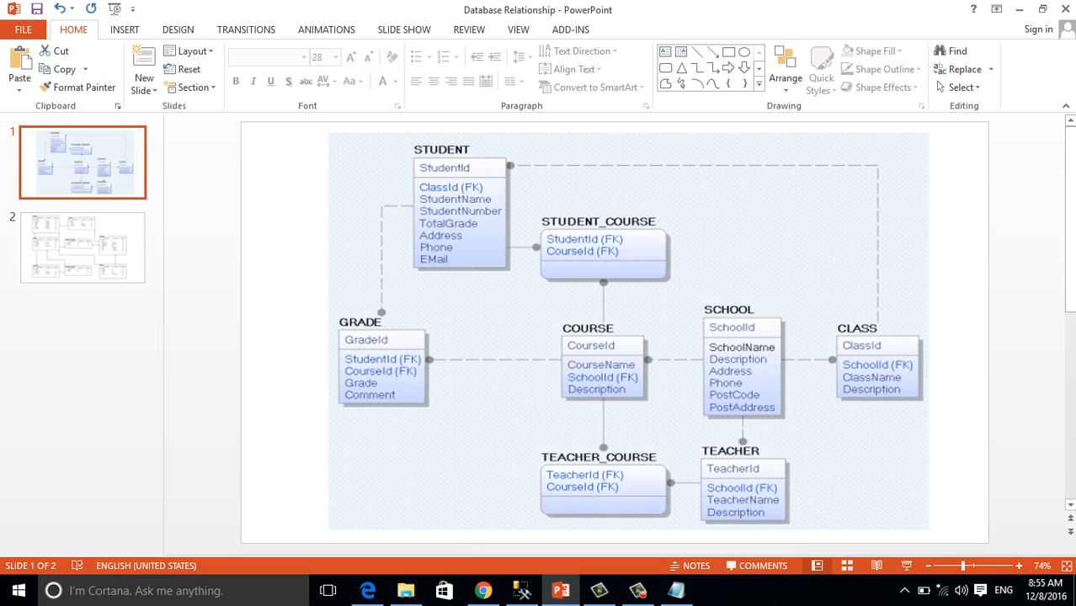
key(alt+Tab)
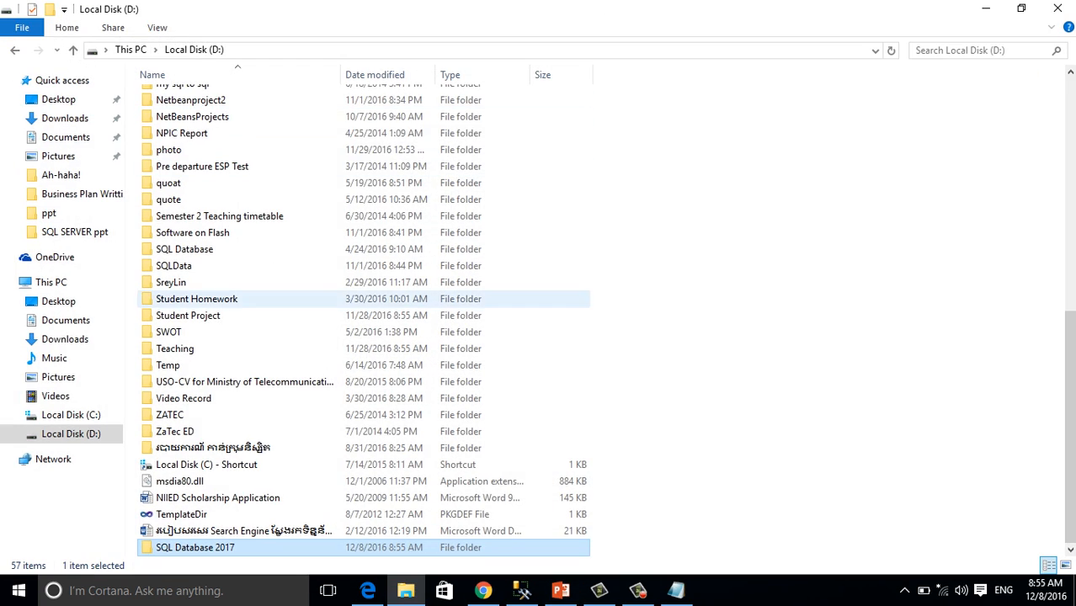
key(Return)
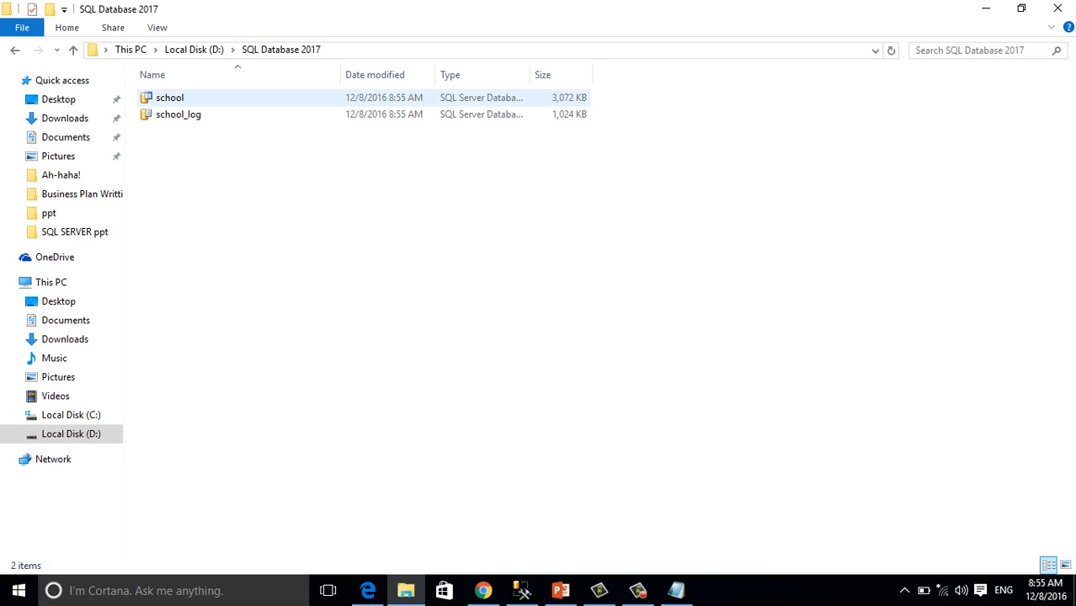
Widen the Name column of the file list and view the properties of the school data file.
drag(340, 74, 473, 74)
right_click(192, 116)
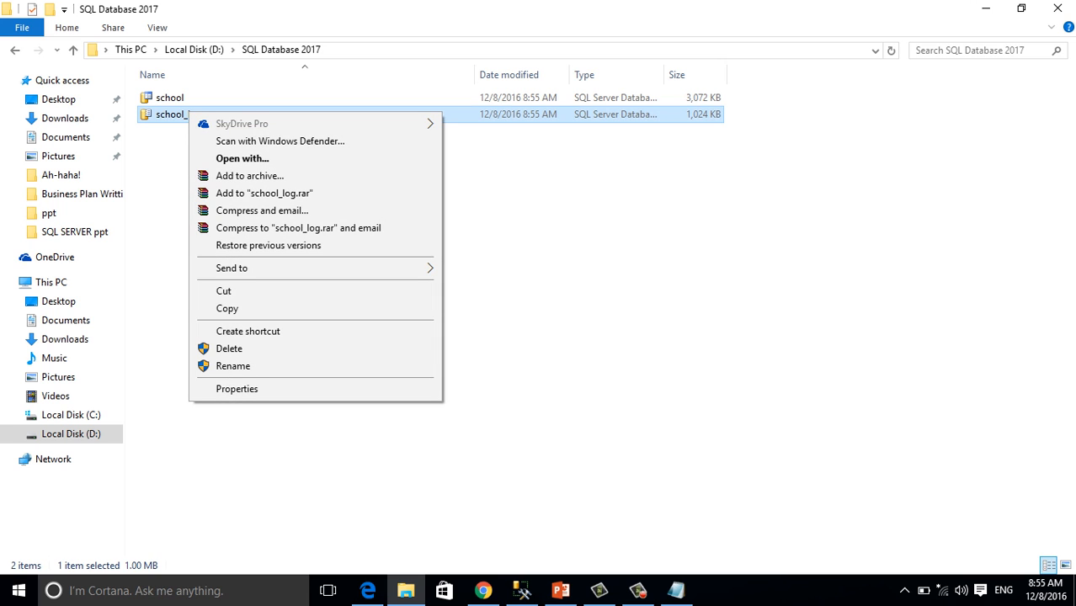
right_click(168, 96)
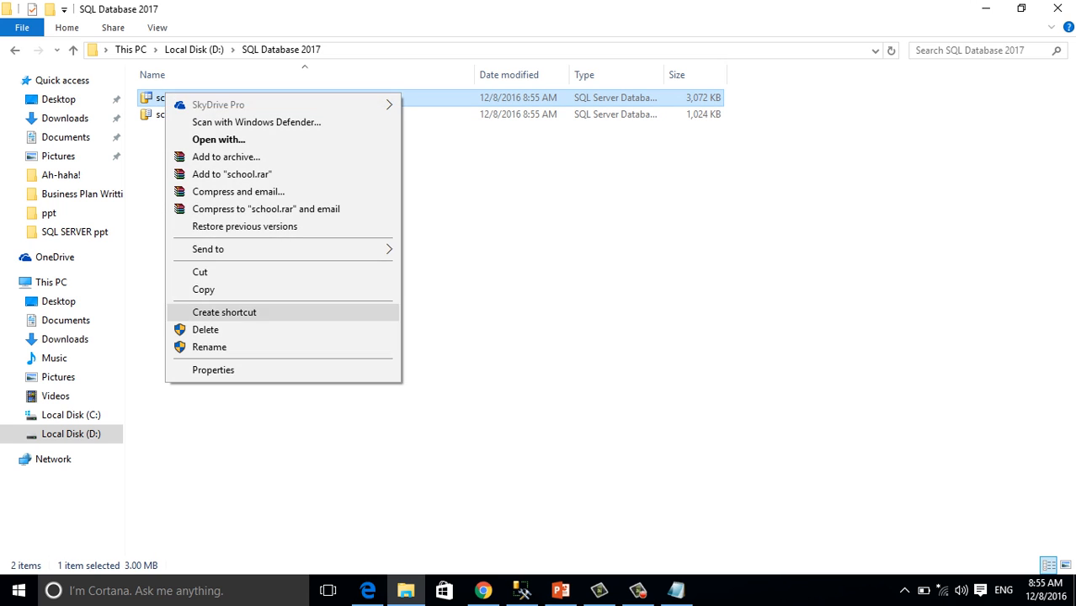
click(210, 370)
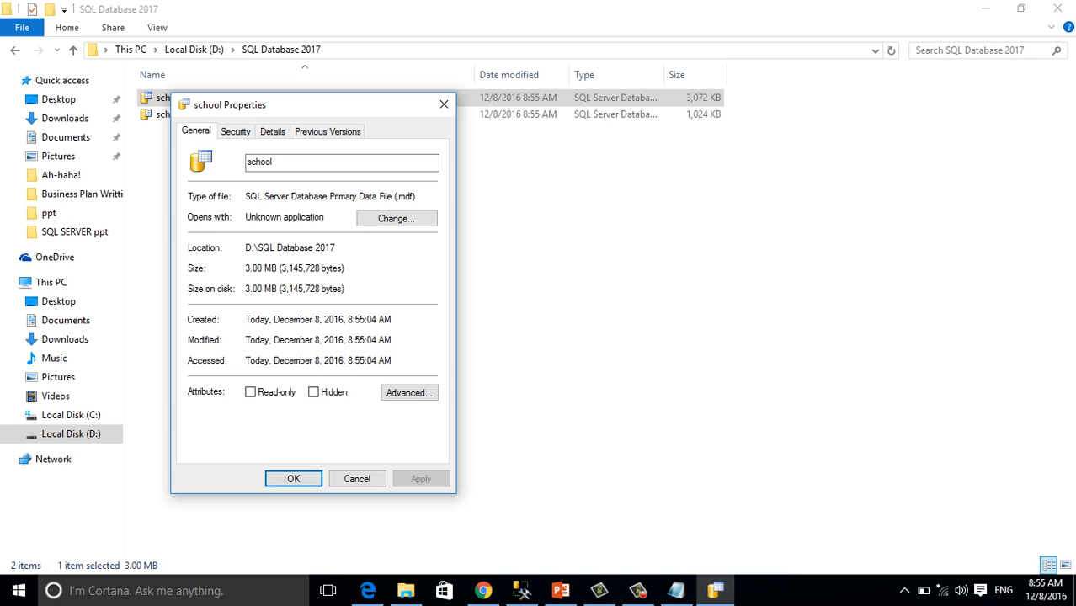
click(356, 479)
View the properties of the school_log file, close them, and clear the file selection.
click(179, 114)
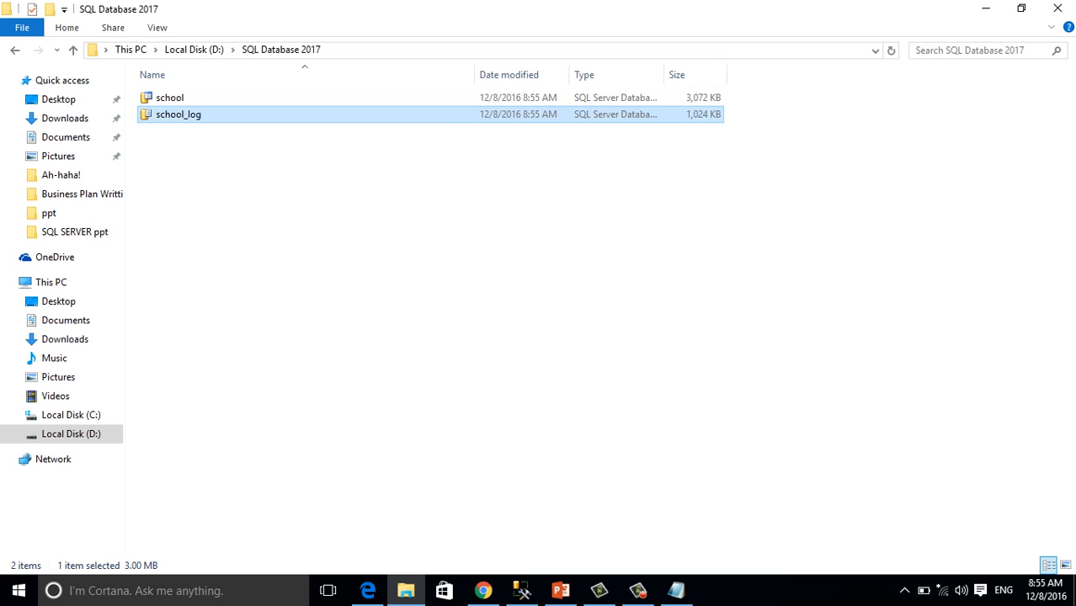
right_click(186, 114)
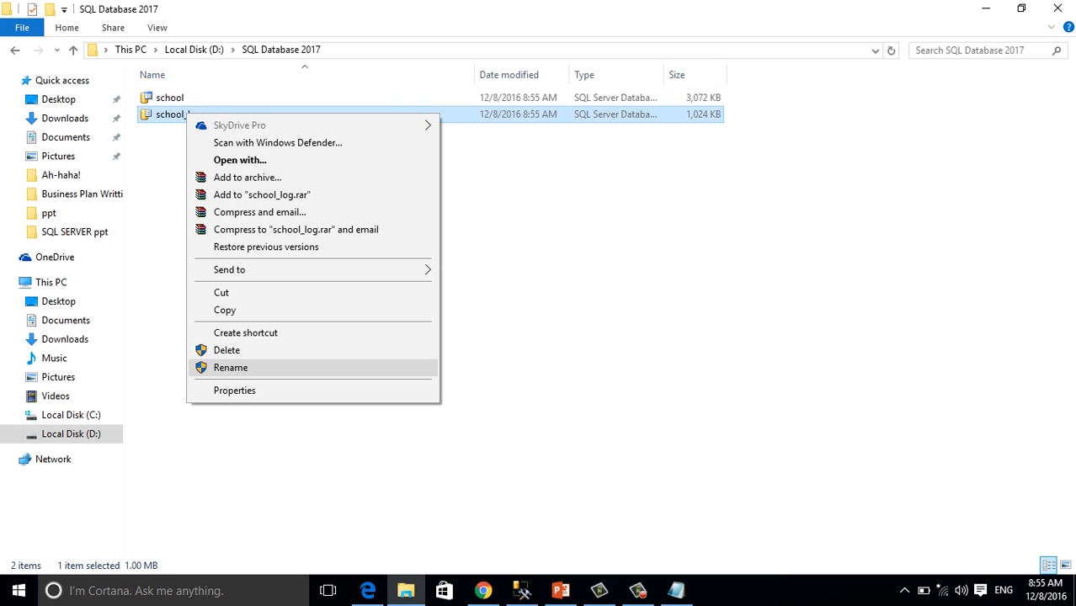
click(234, 390)
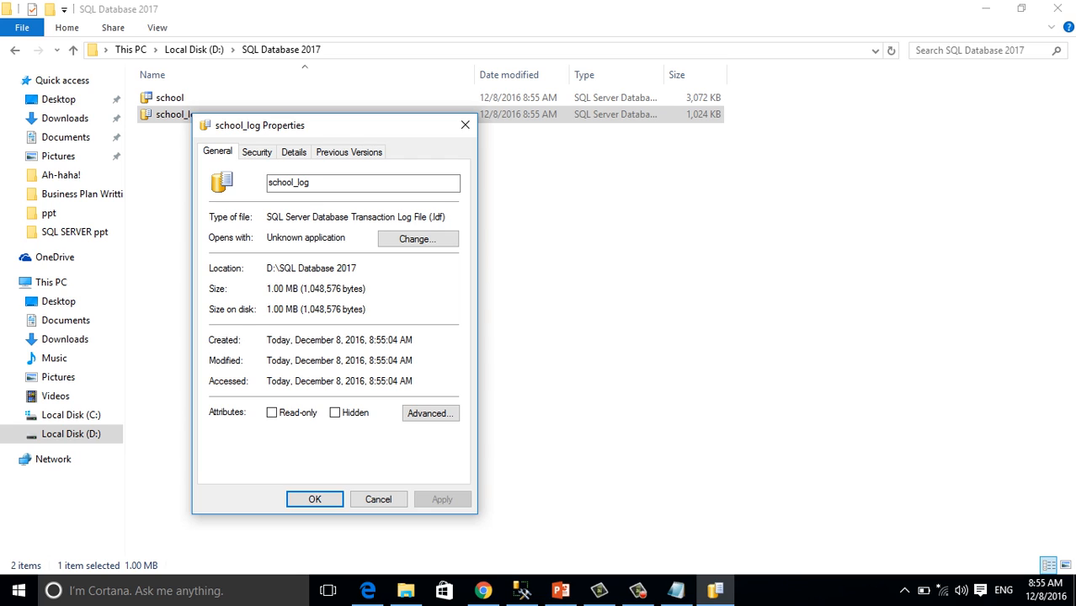
click(378, 499)
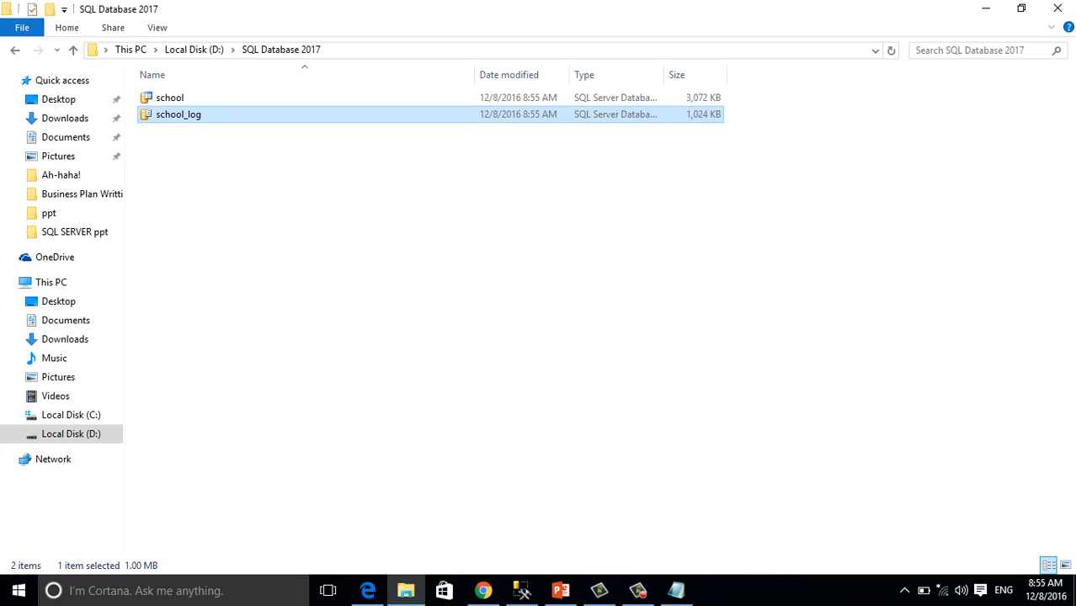
click(170, 97)
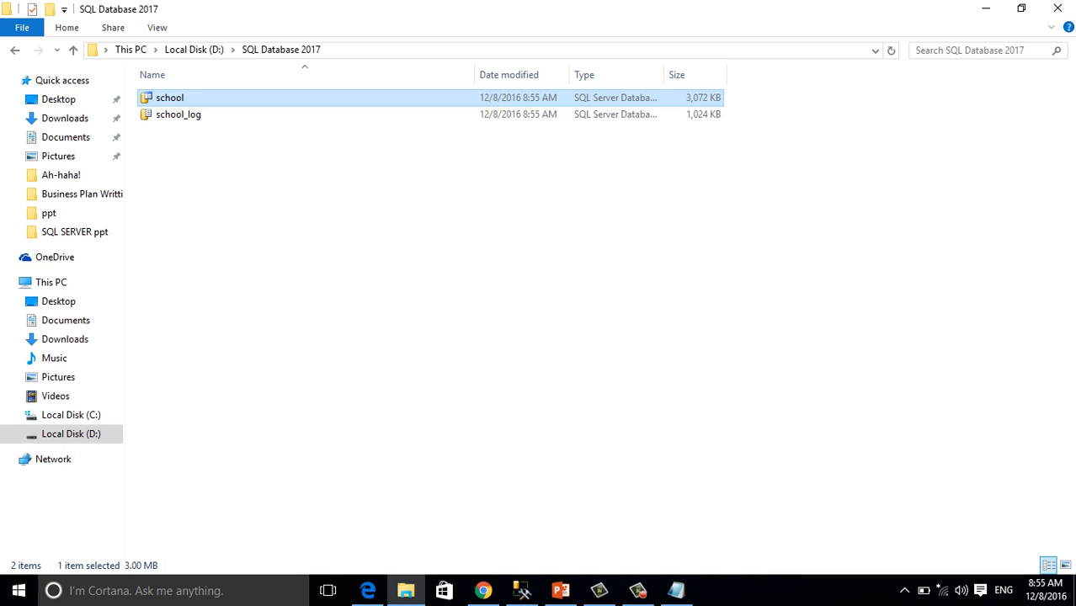
click(179, 115)
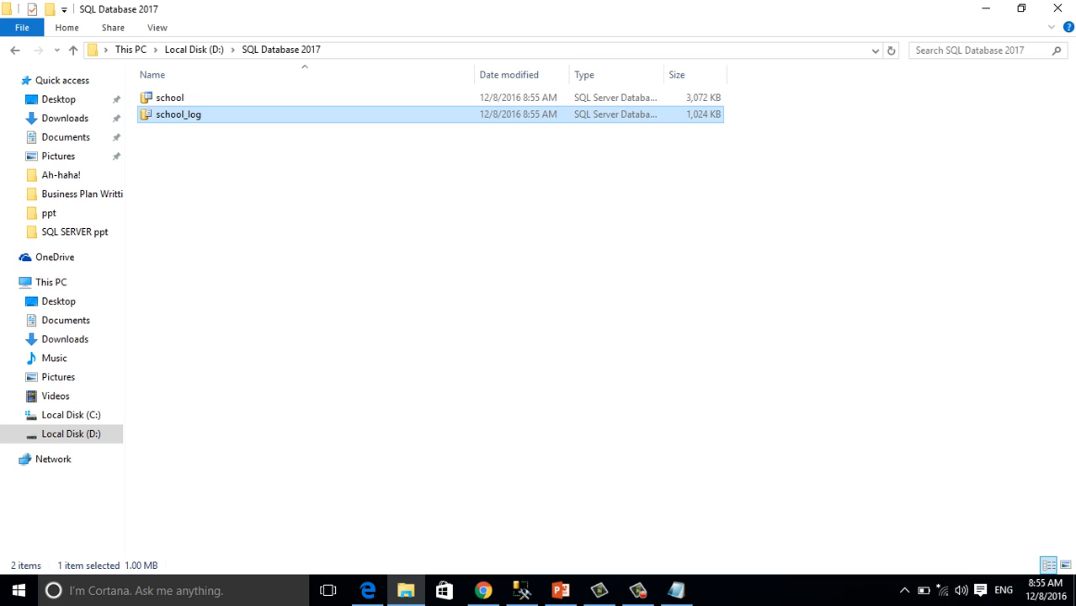
click(471, 320)
Switch to SQL Server Management Studio, expand the school database, and look over its Database Diagrams, Tables, Views and Synonyms folders.
click(521, 590)
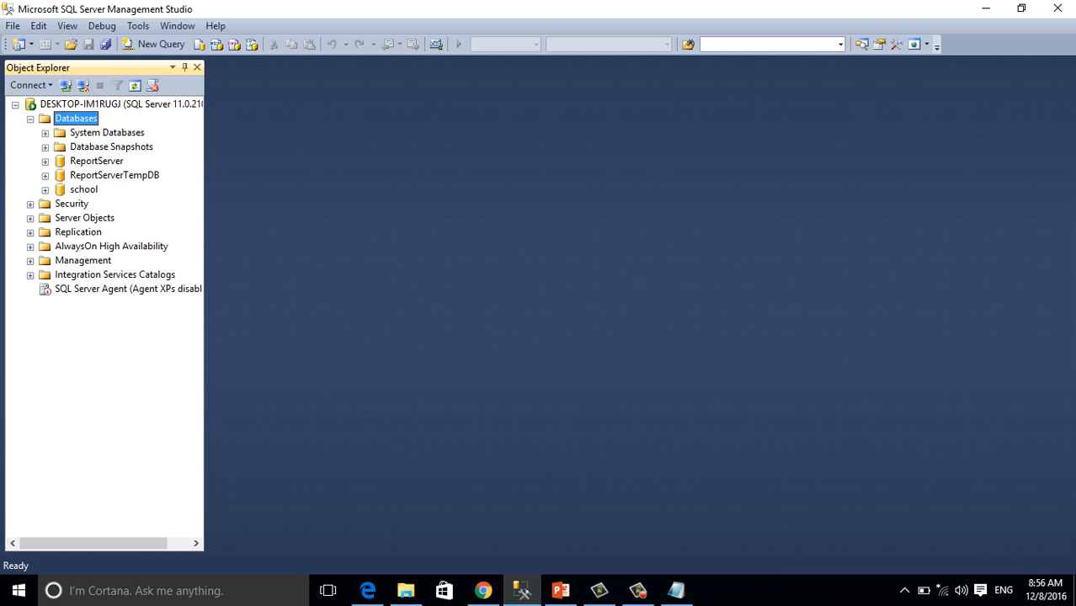
click(45, 190)
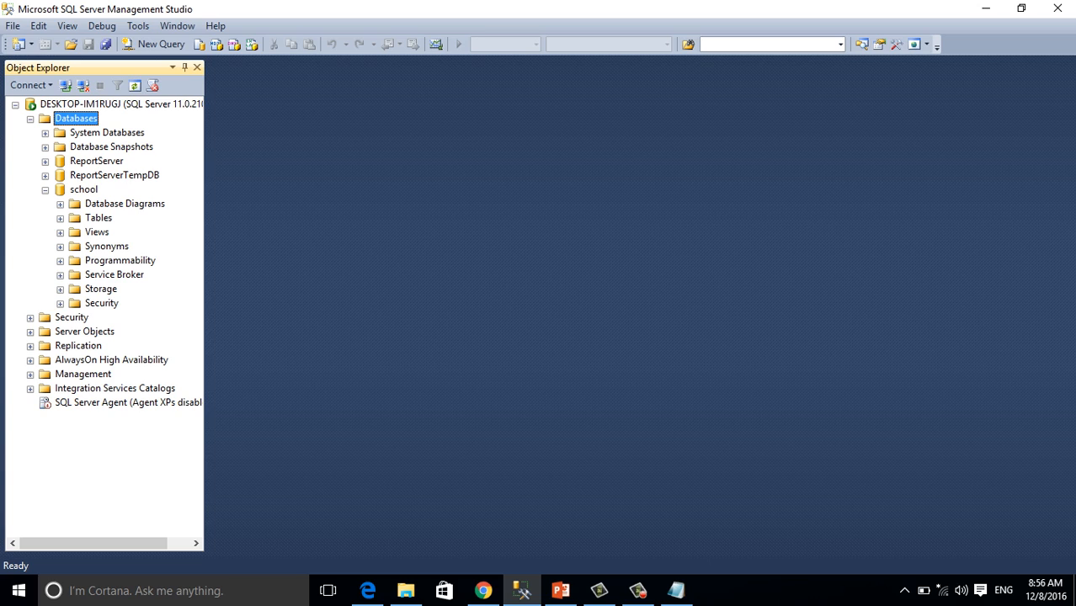
click(124, 204)
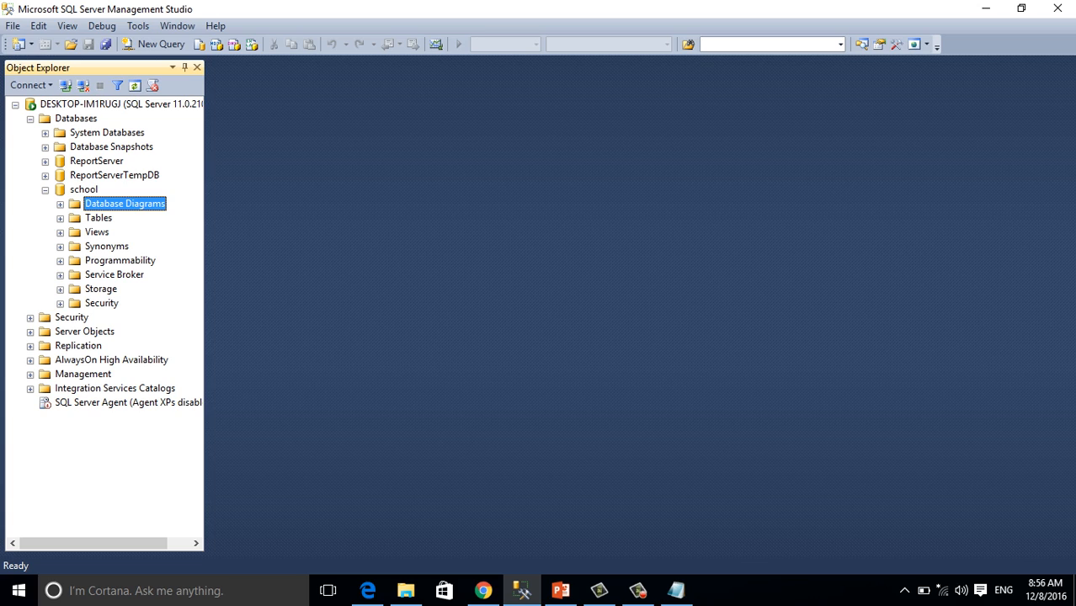
click(99, 218)
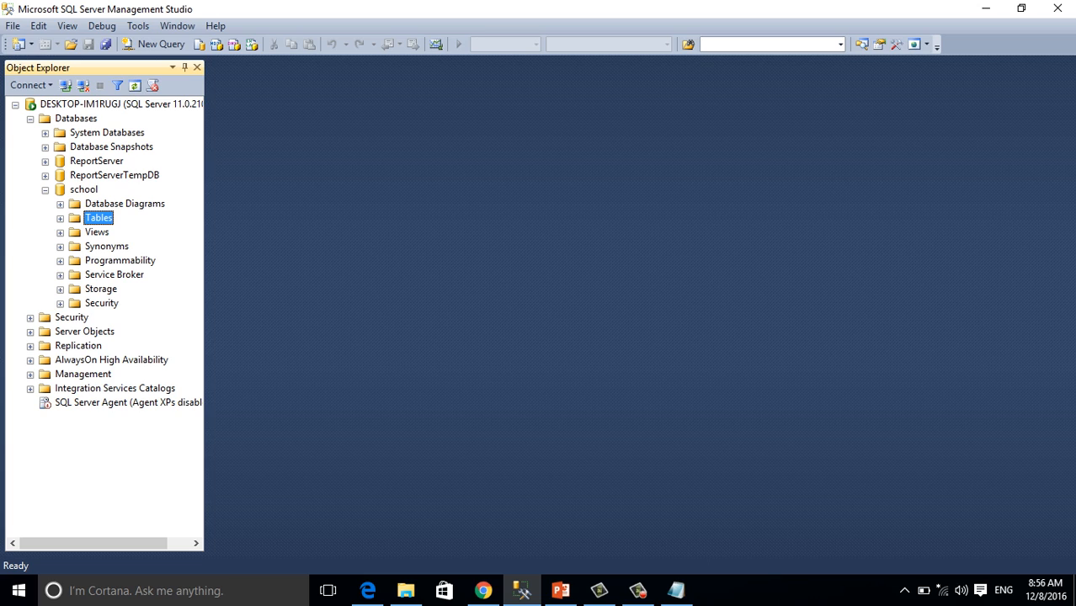
click(96, 232)
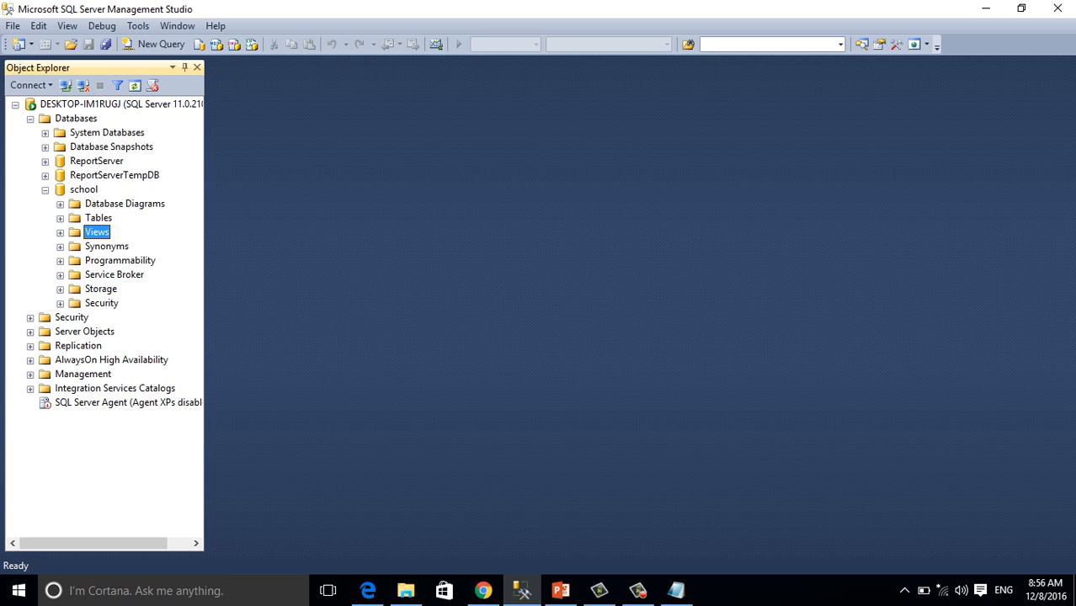
click(107, 247)
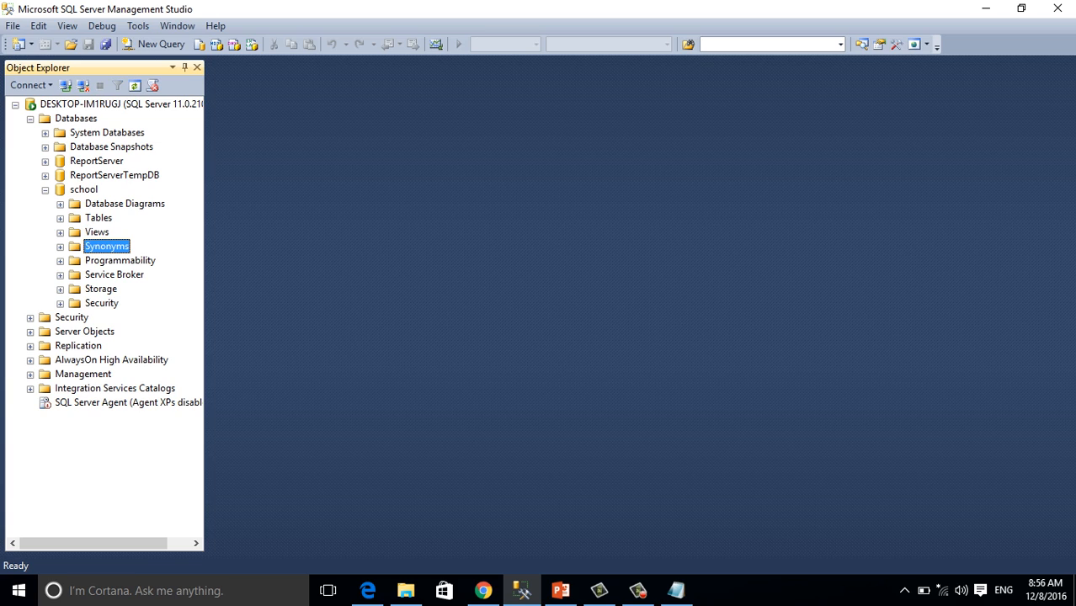
Expand the school database's Programmability folder to view its Functions folder, and return to the Tables folder.
click(120, 261)
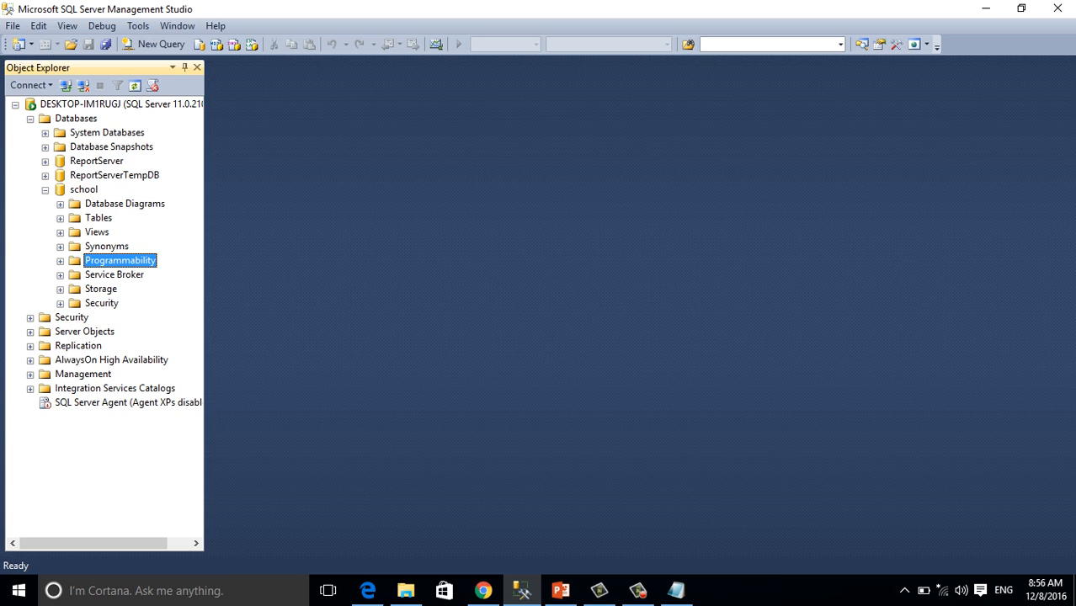
key(Right)
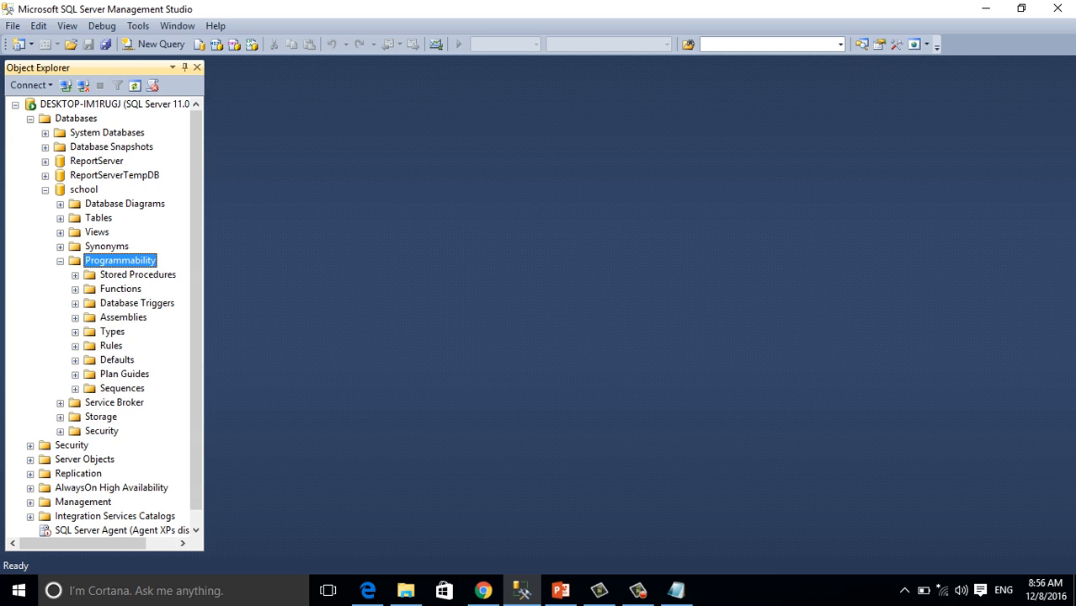
click(120, 289)
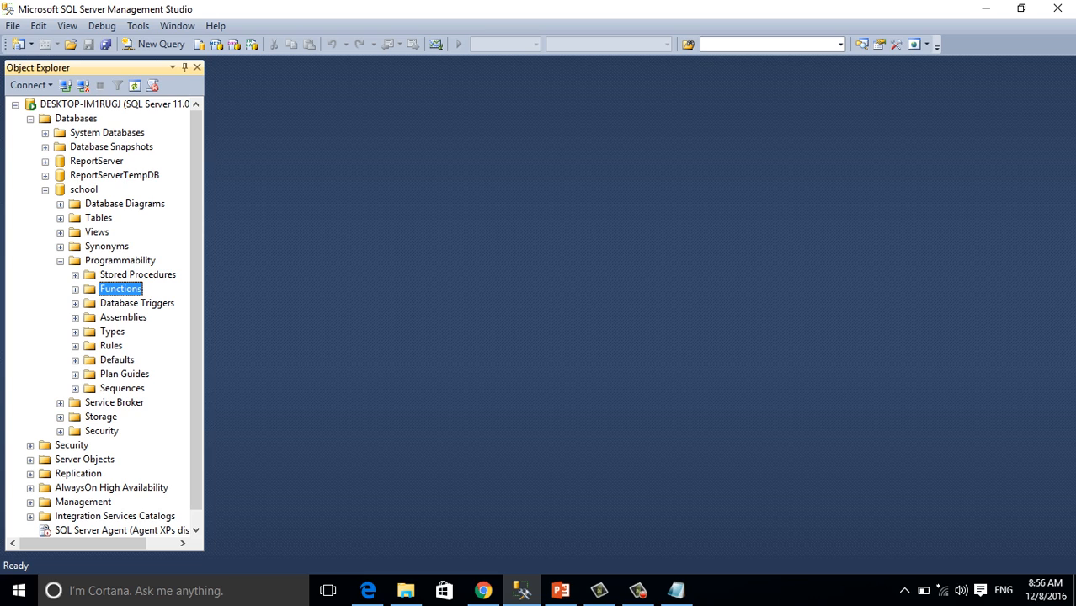
click(98, 218)
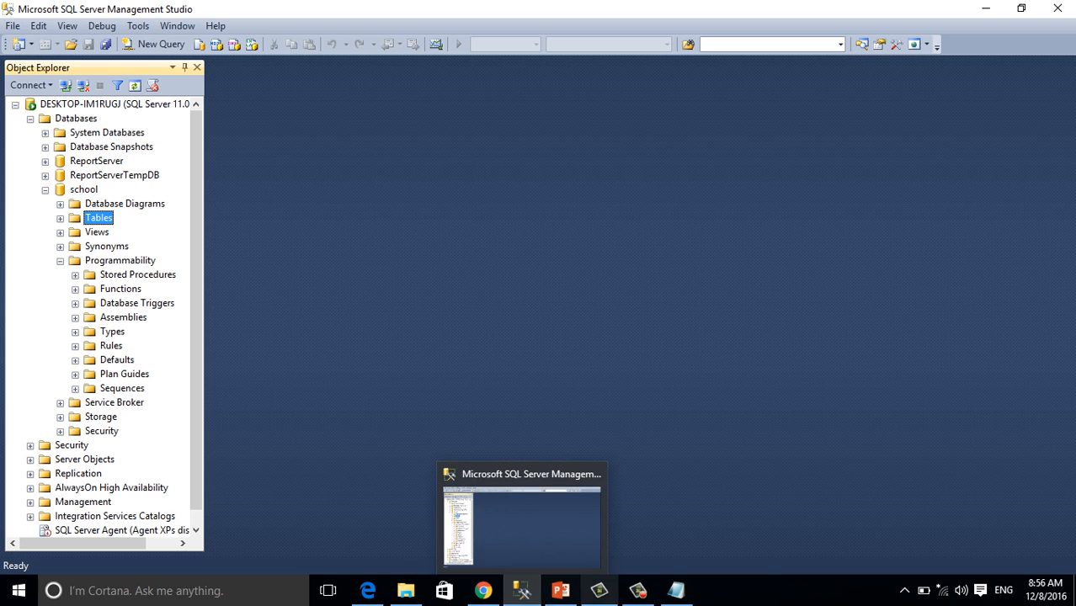
Switch to PowerPoint to view the table diagram in the Database Relationship presentation.
click(522, 590)
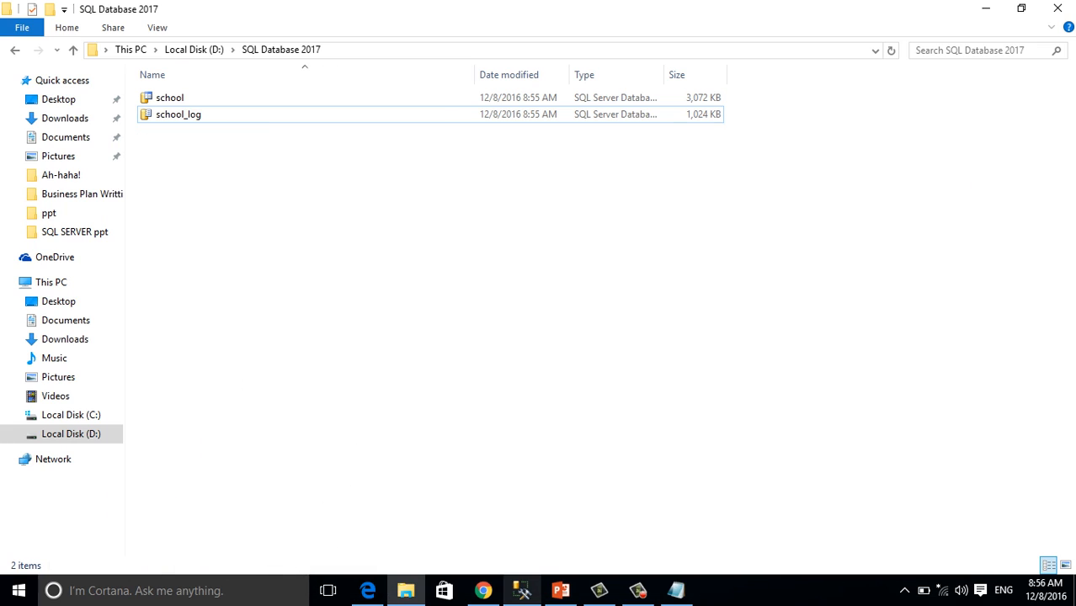
click(560, 590)
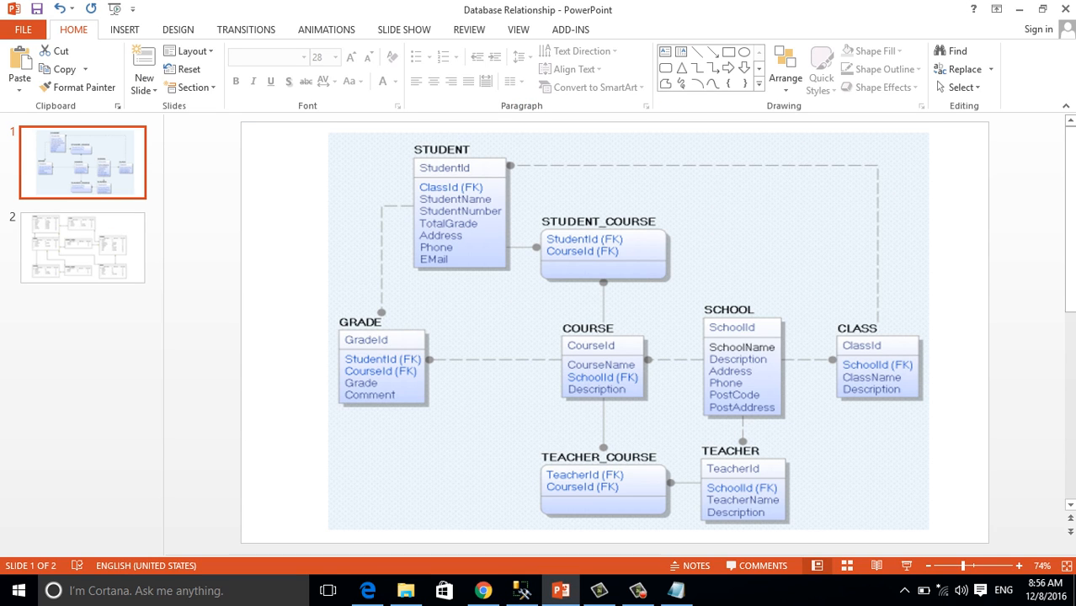